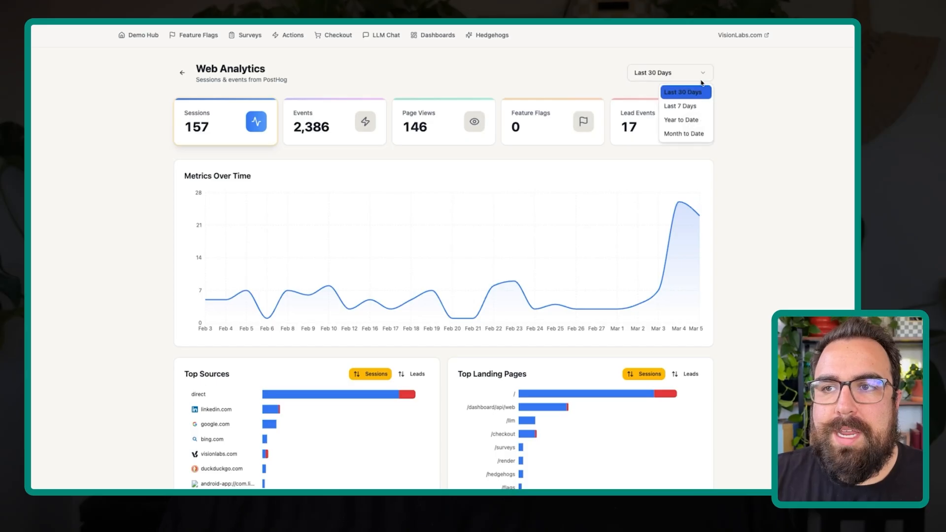
- Set the web analytics date range to Year to Date and add page views and lead events to the metrics chart
click(692, 121)
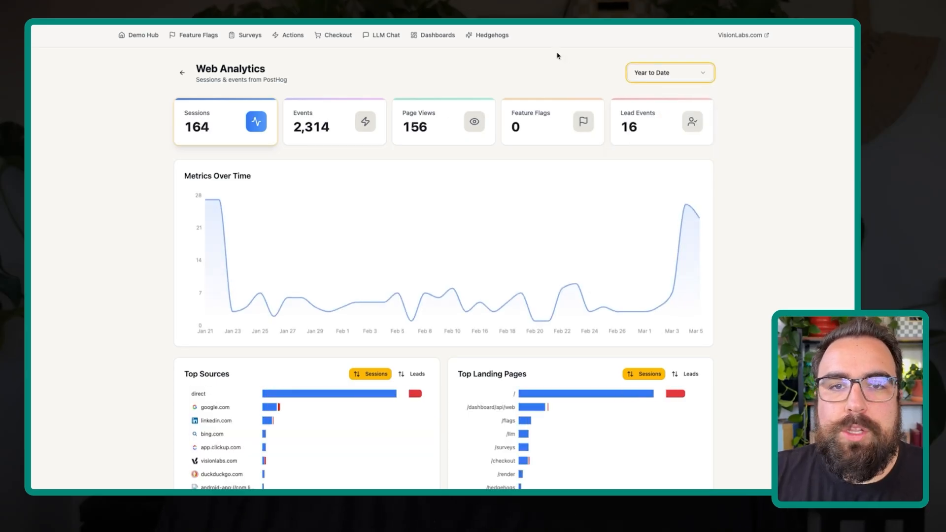
click(336, 136)
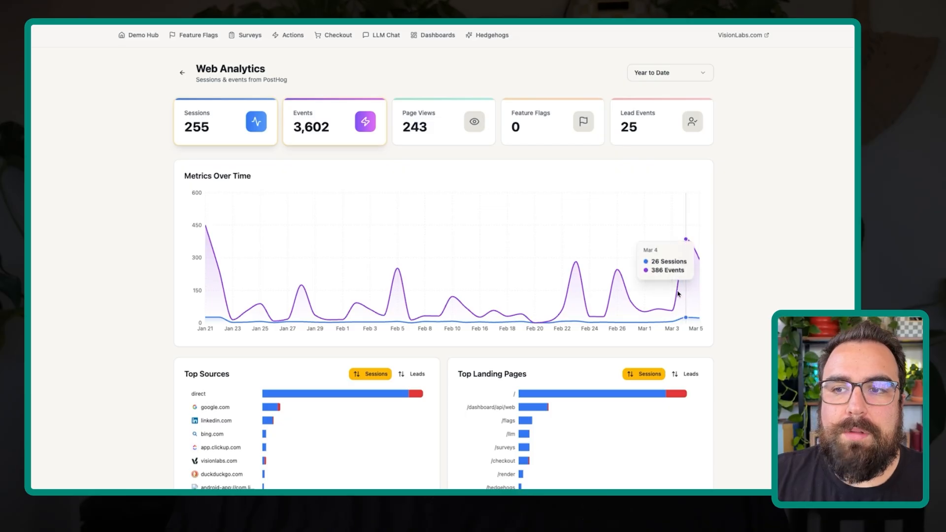
click(331, 115)
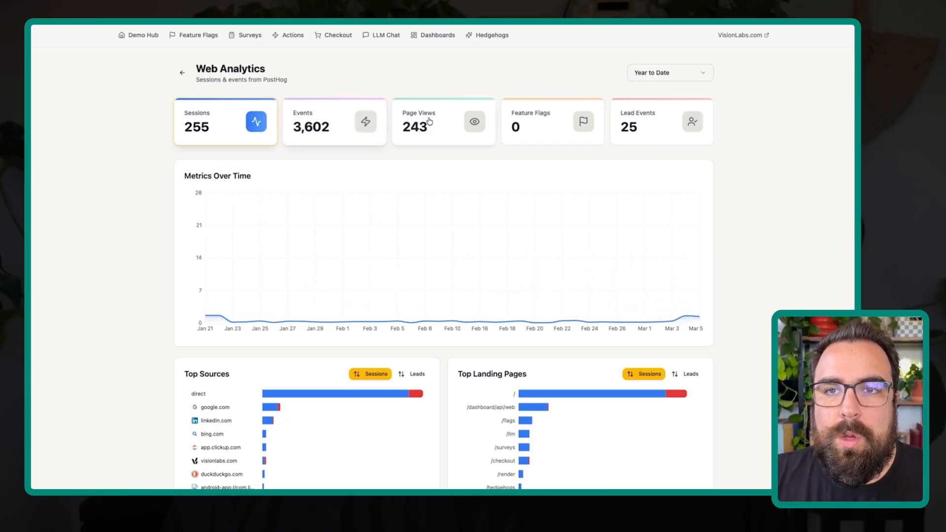
click(420, 121)
click(643, 137)
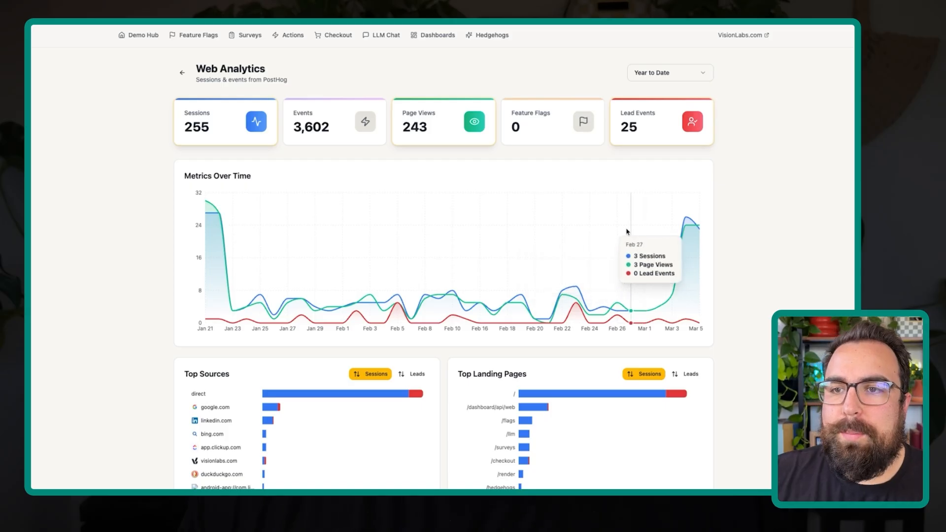
- Filter the web analytics dashboard to traffic from the google.com source
scroll(633, 247, down, 1)
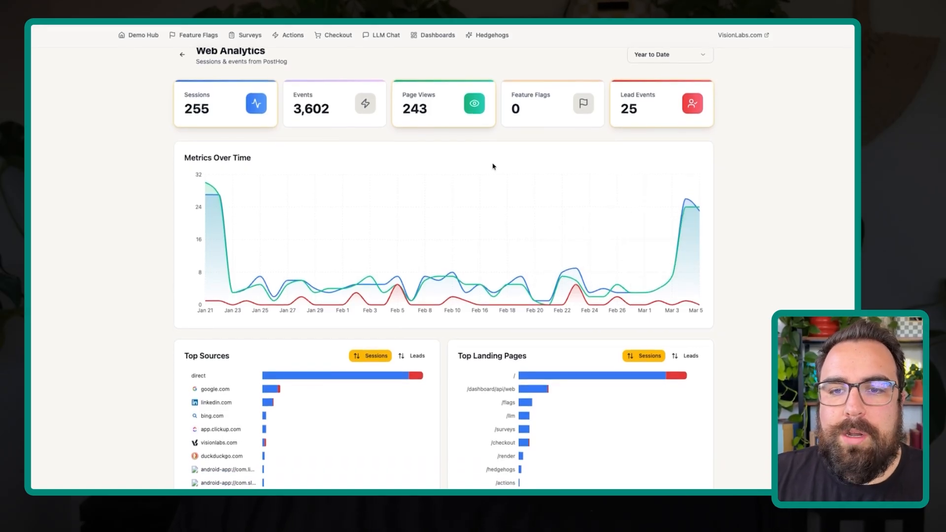
click(269, 389)
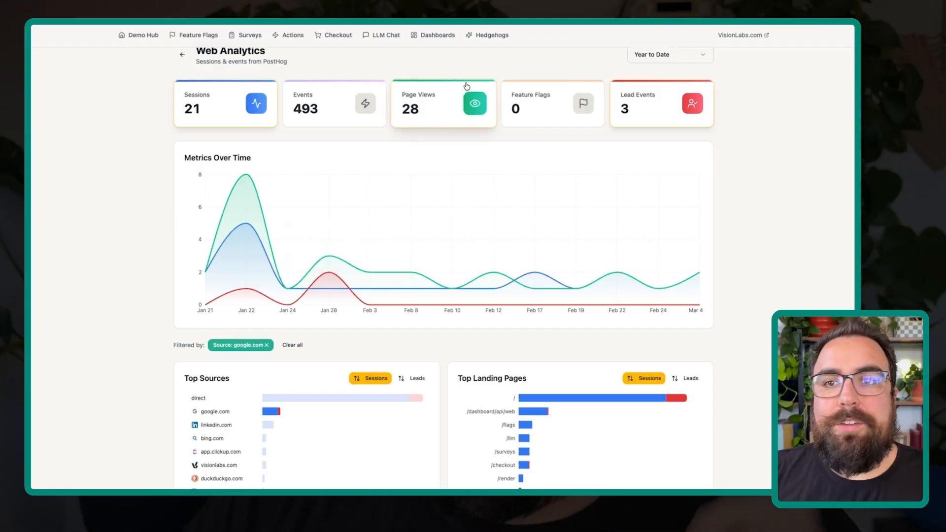
click(453, 96)
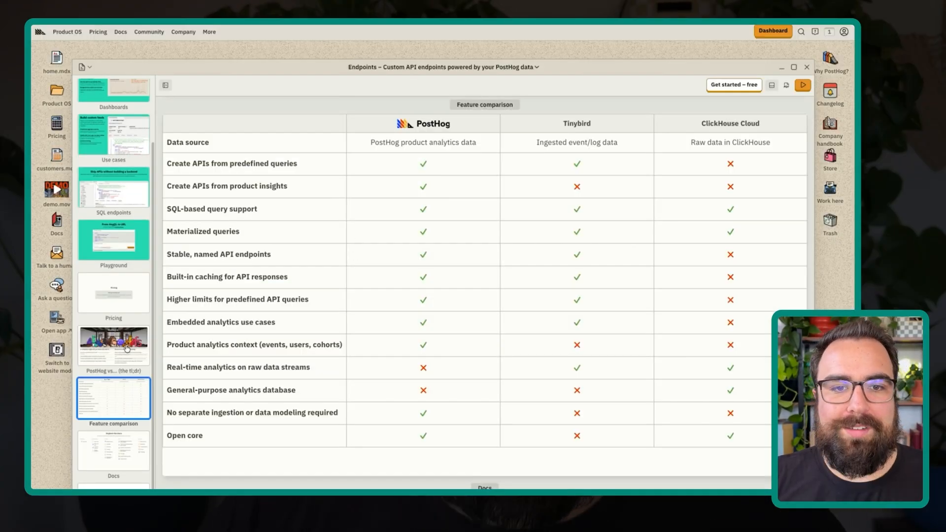
- Browse the PostHog Endpoints product page through the PostHog vs..., Playground and Pricing slides
click(128, 347)
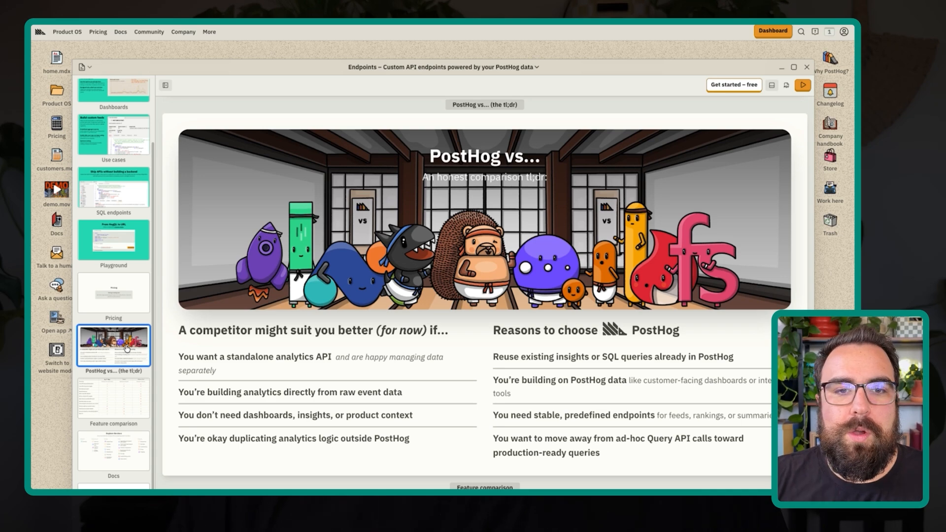
click(92, 265)
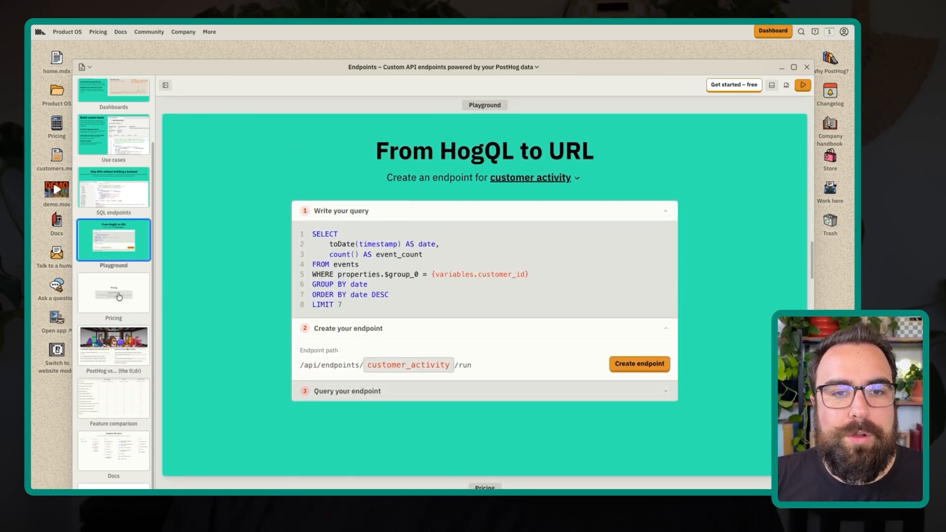
click(118, 296)
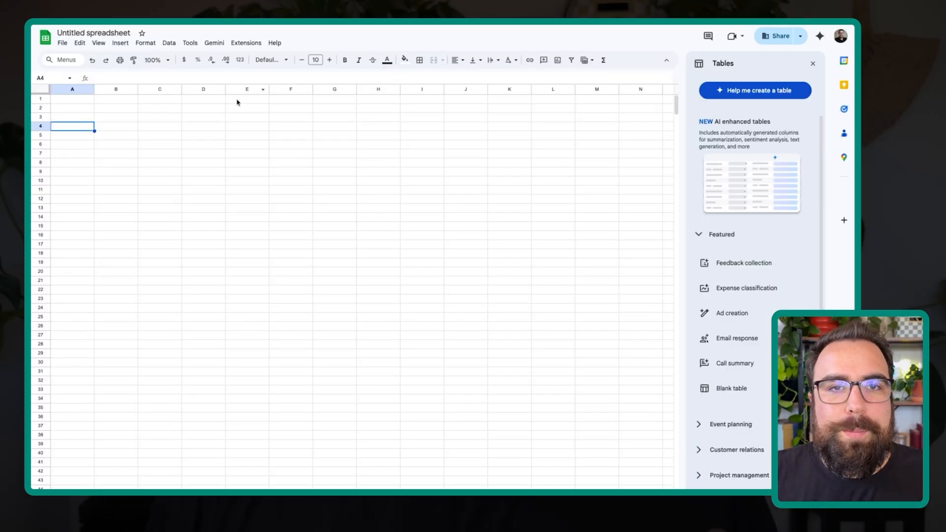
- In the blank Google Sheets spreadsheet, enter the headers Date, Users and Events in cells C4 to E4
click(178, 135)
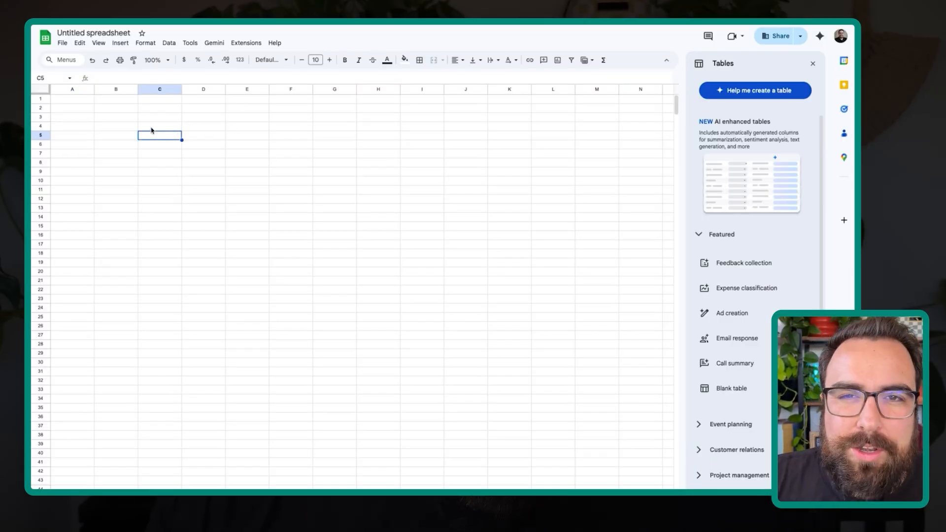
click(165, 129)
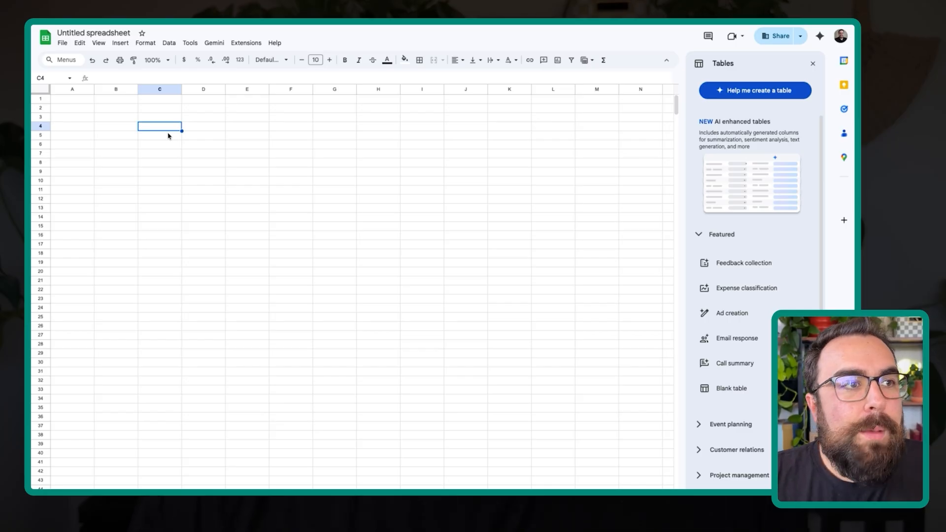
text(Date)
key(Tab)
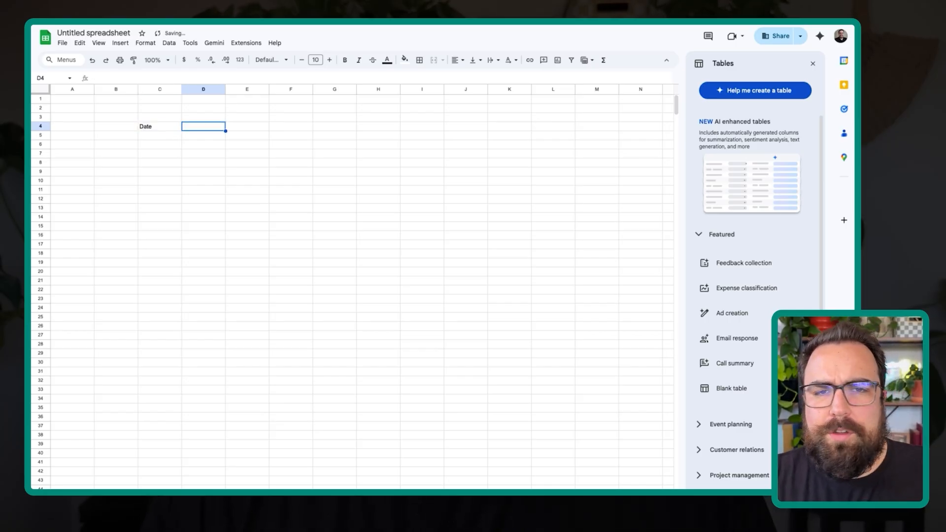
key(Left)
key(Right)
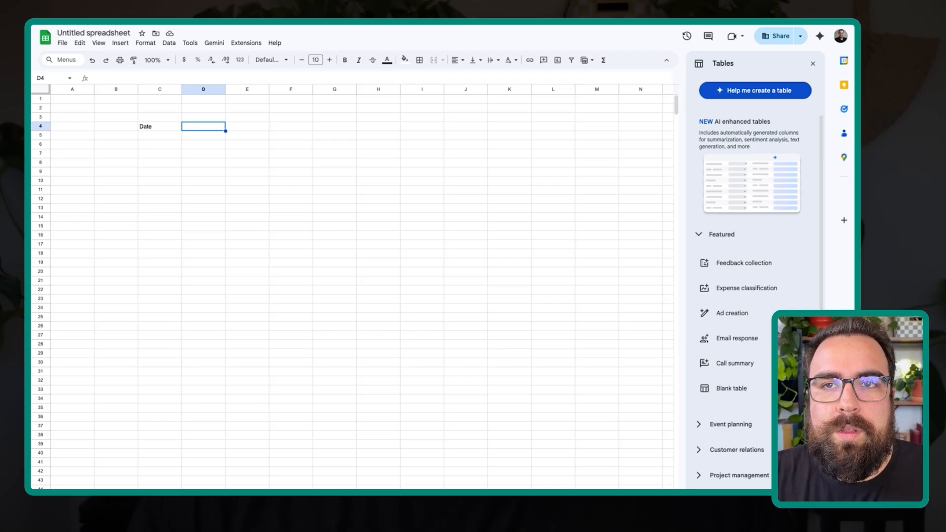
text(S)
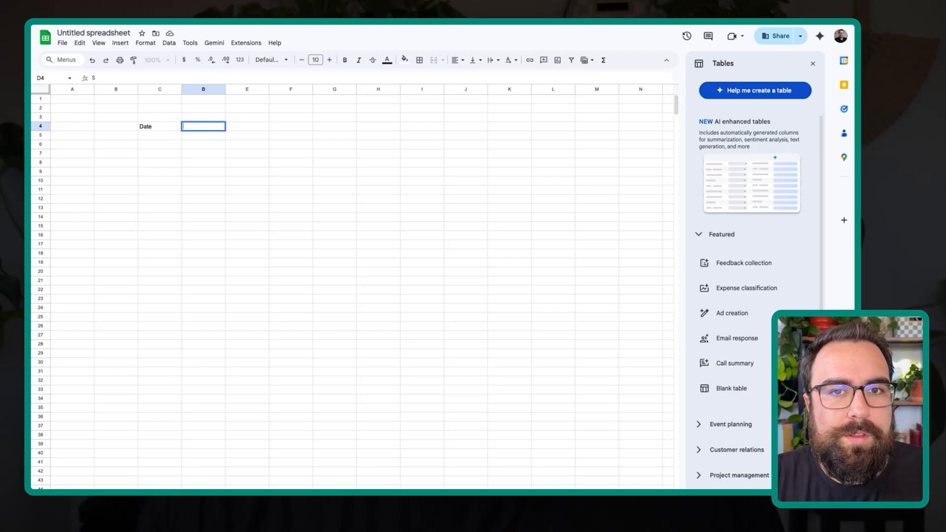
key(Return)
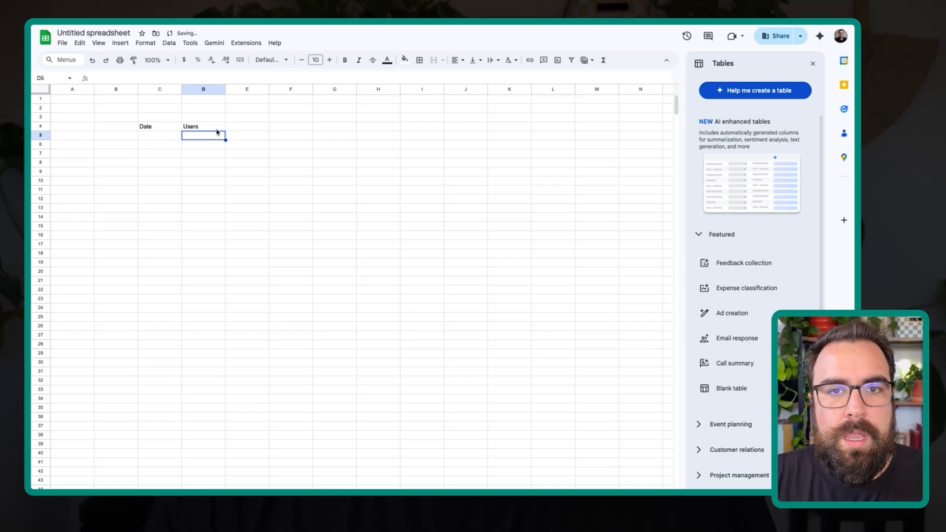
click(241, 126)
text(Events)
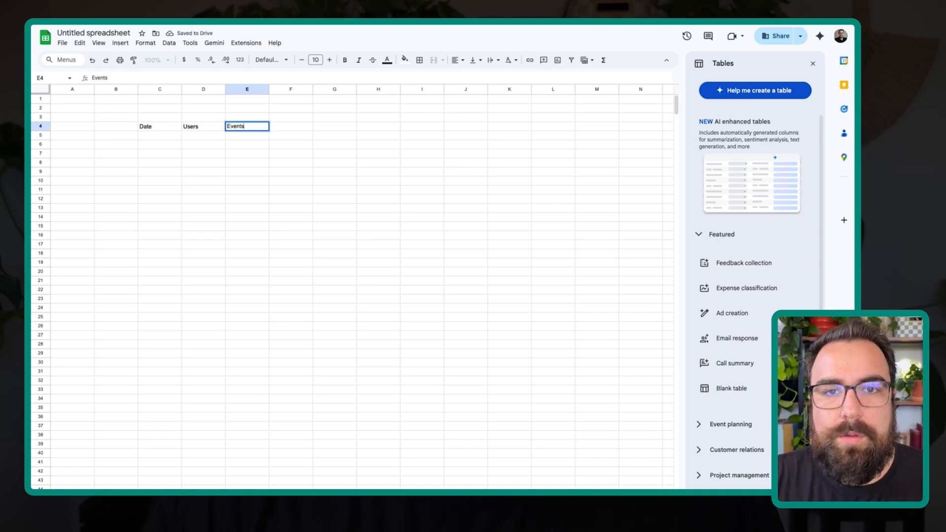
key(Return)
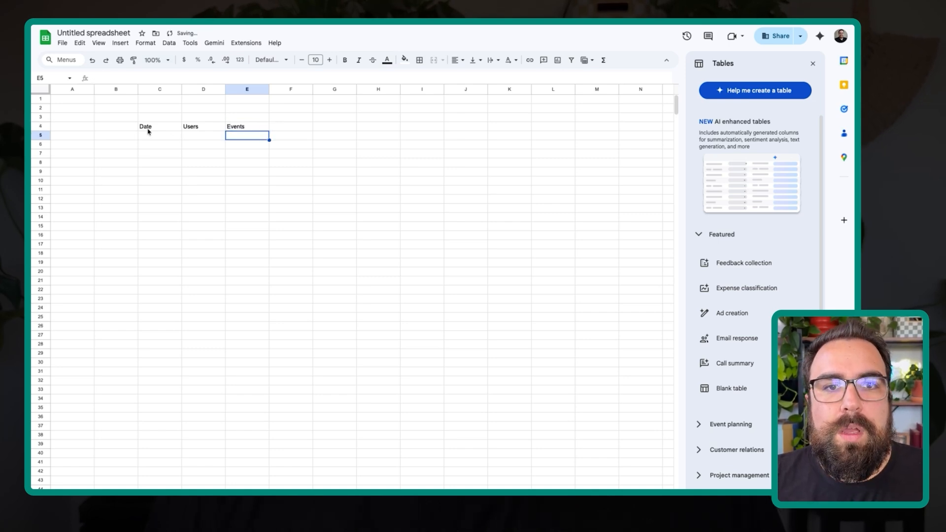
- Fill the first data row under the headers with date 1/1/2026, 400 users and 1000 events
click(133, 138)
click(147, 136)
text(1/)
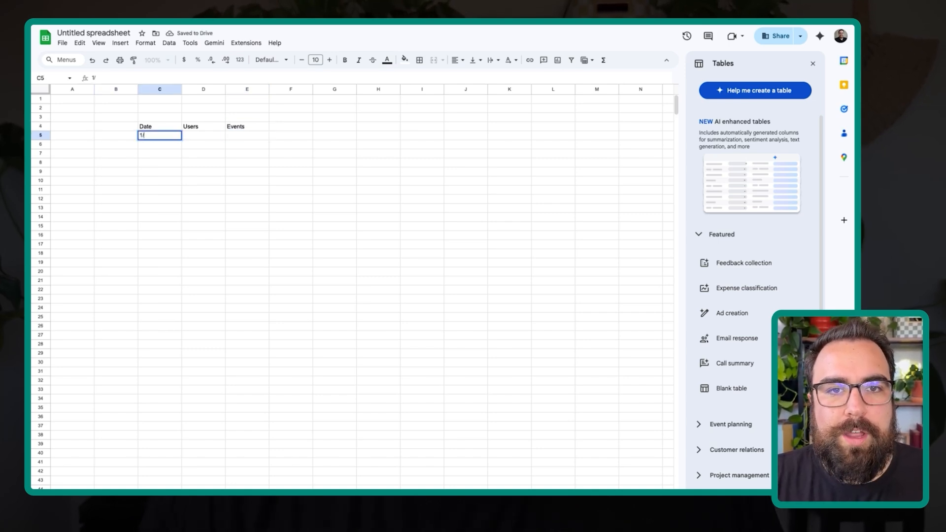
text(1/2025)
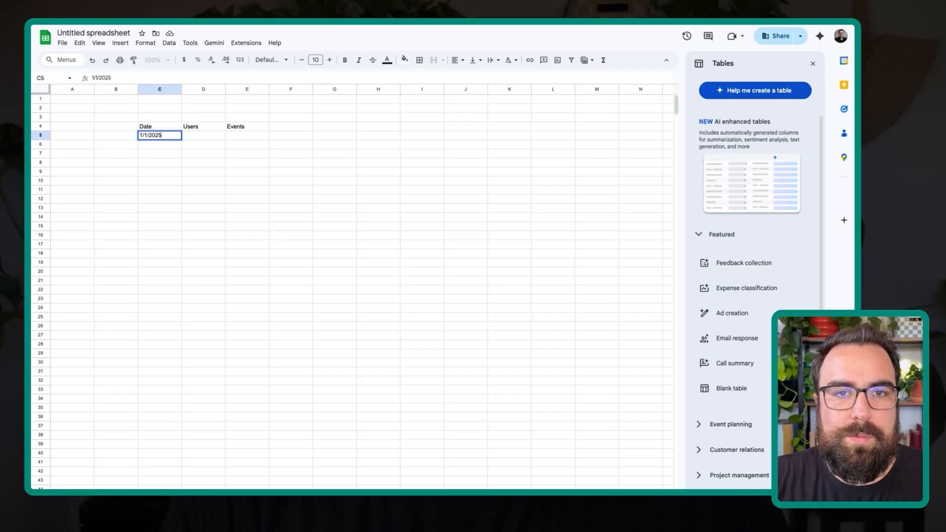
key(Tab)
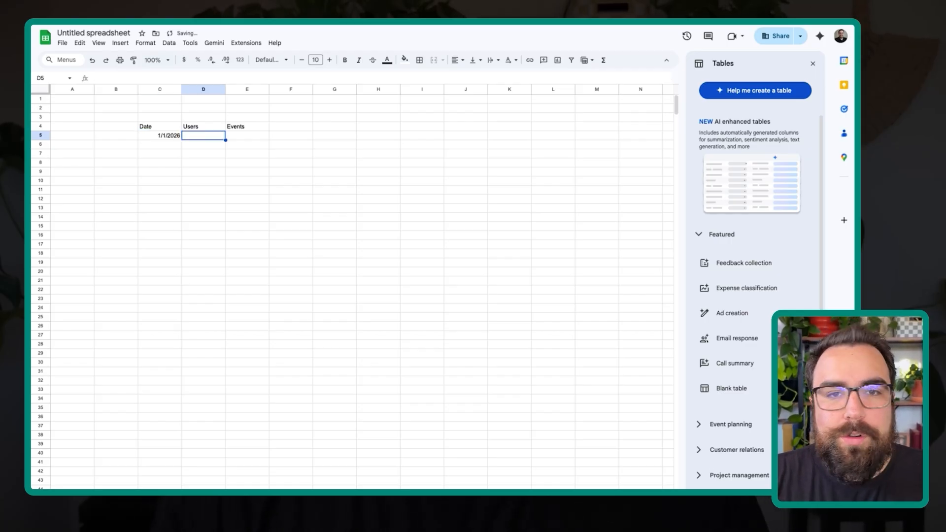
text(400)
key(Tab)
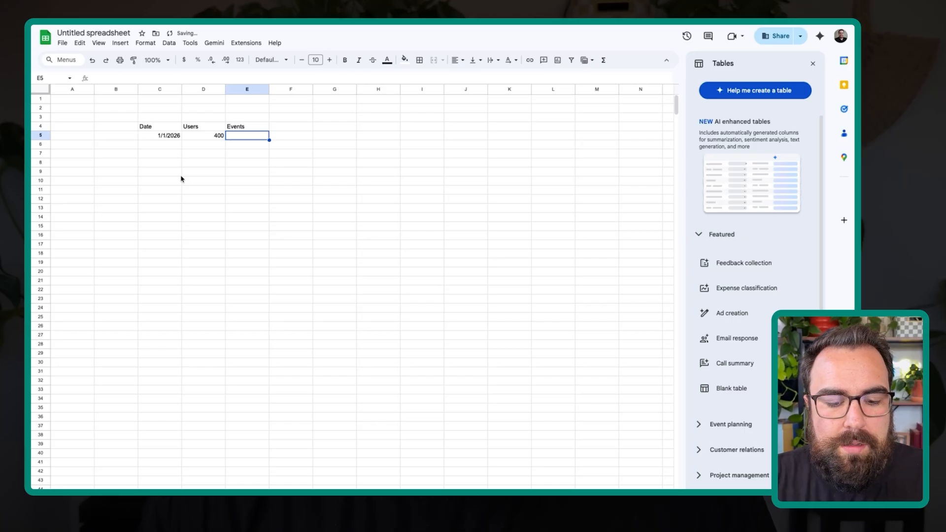
text(1000)
key(Return)
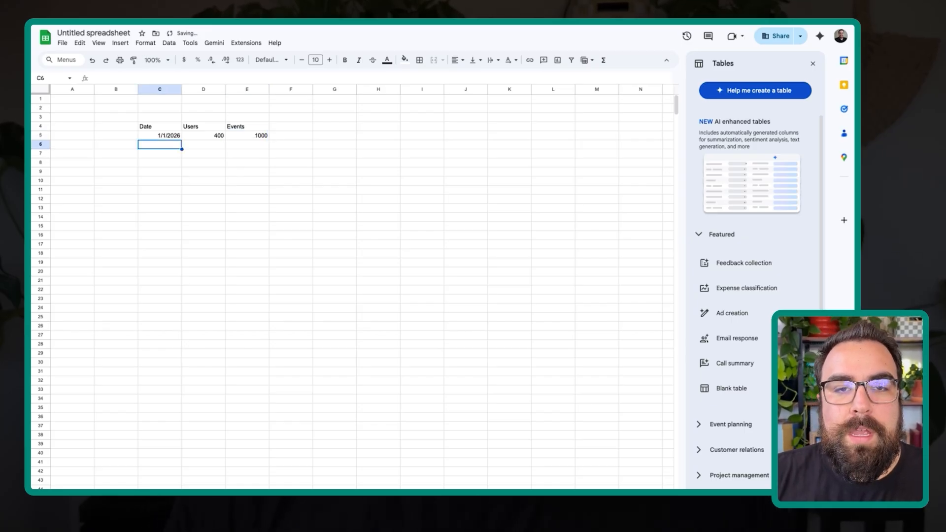
drag(159, 134, 266, 183)
drag(170, 145, 255, 190)
key(Delete)
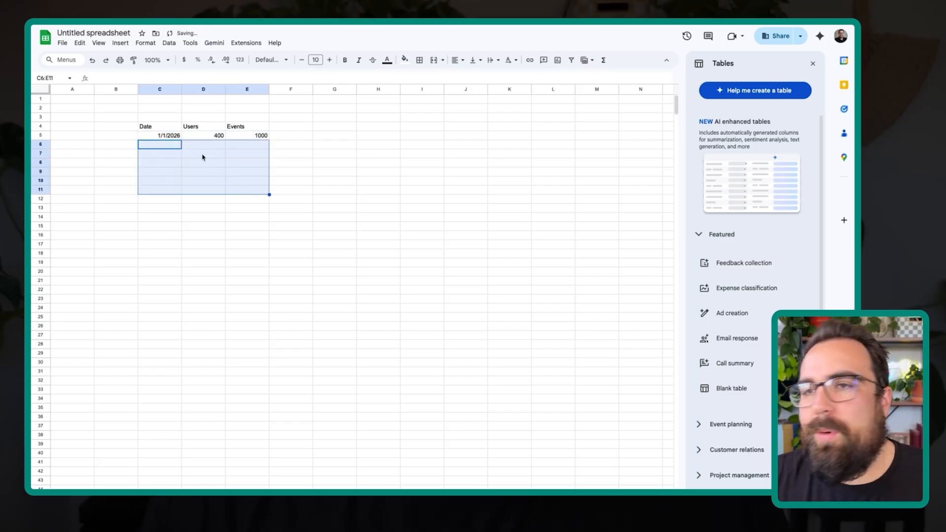
click(186, 155)
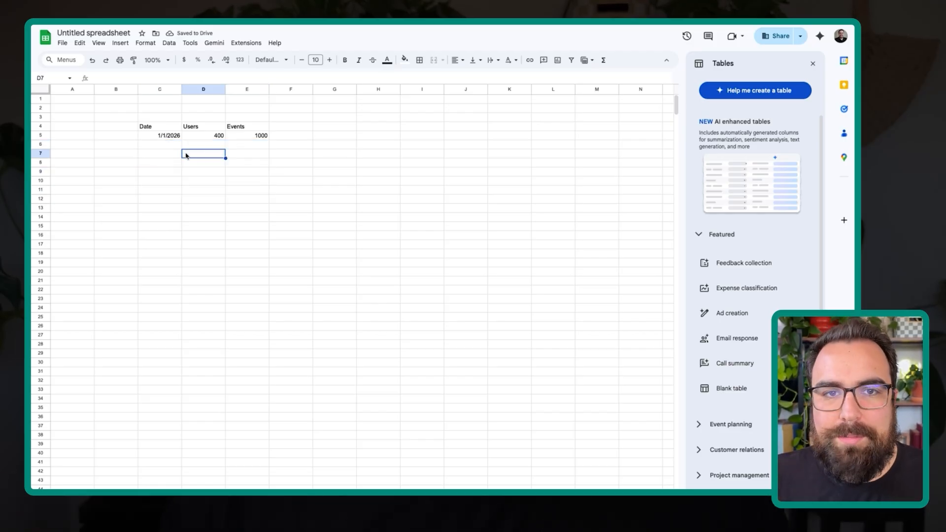
drag(188, 137, 253, 131)
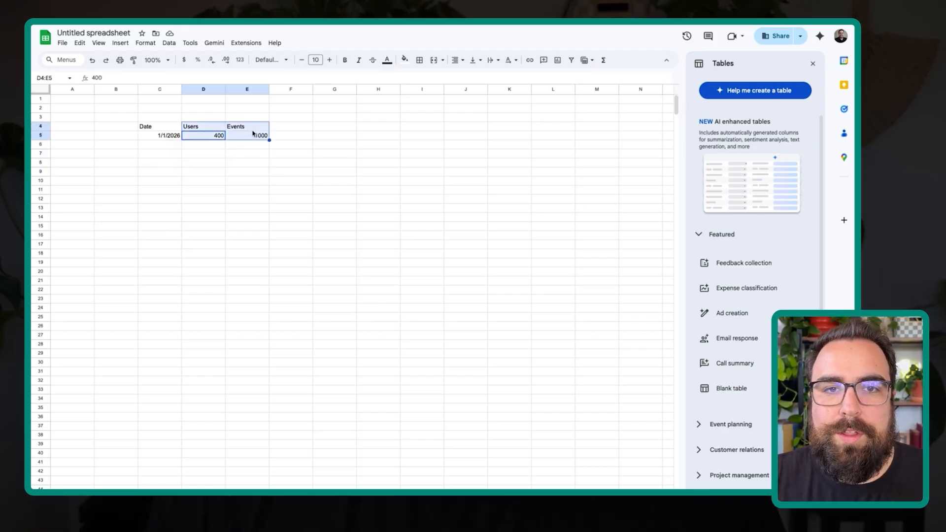
click(166, 136)
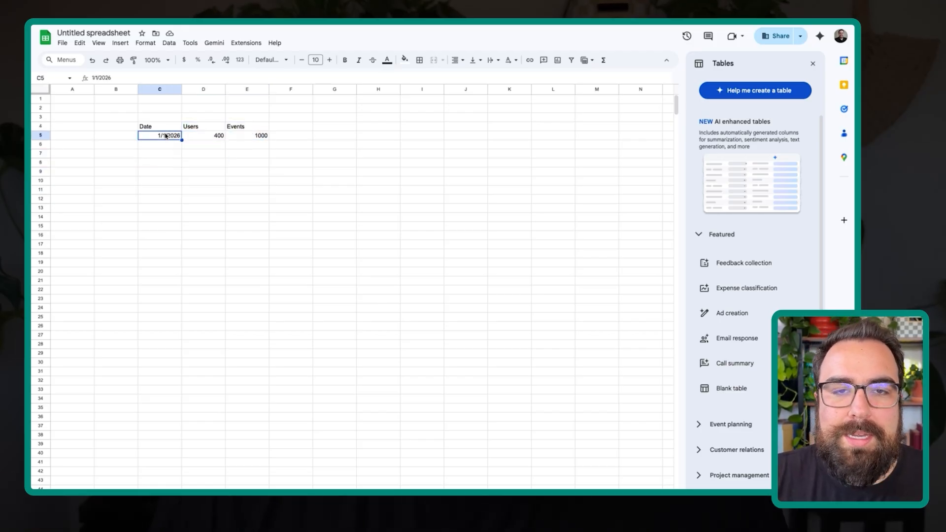
- Add a Referrer header in B4, in front of Date, and enter Google beneath it
click(131, 129)
text(Refer)
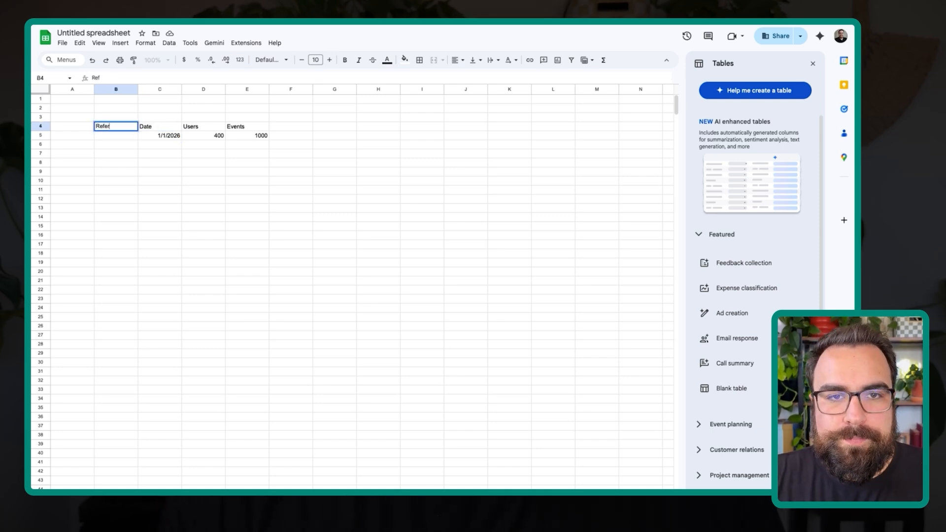
text(rer)
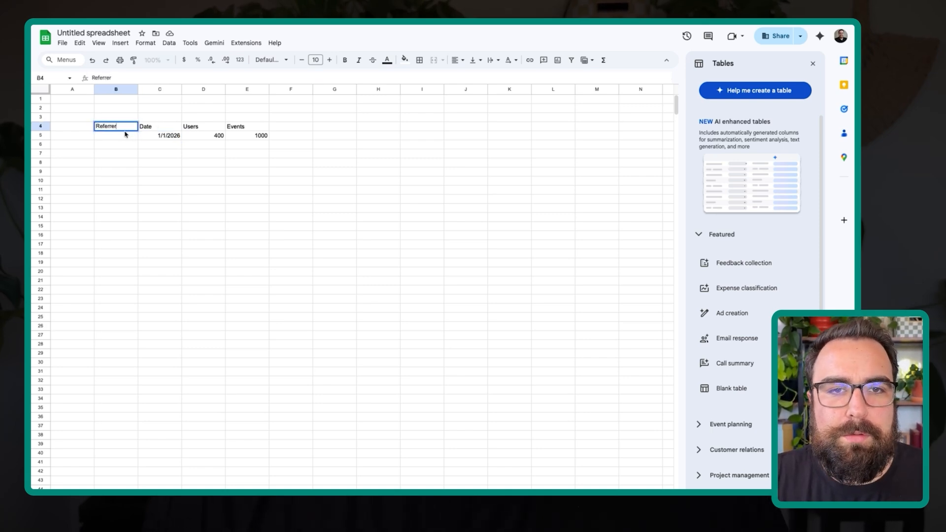
key(Return)
text(Google)
key(Return)
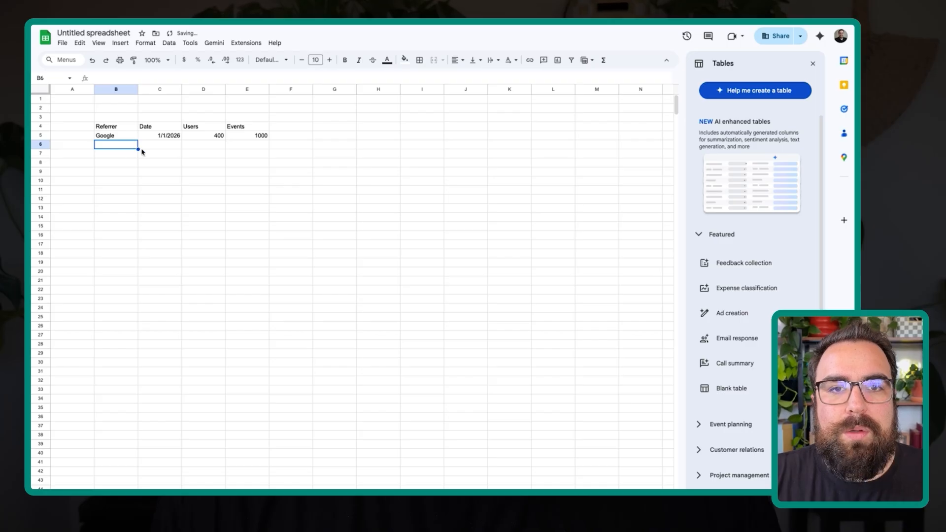
drag(112, 135, 291, 134)
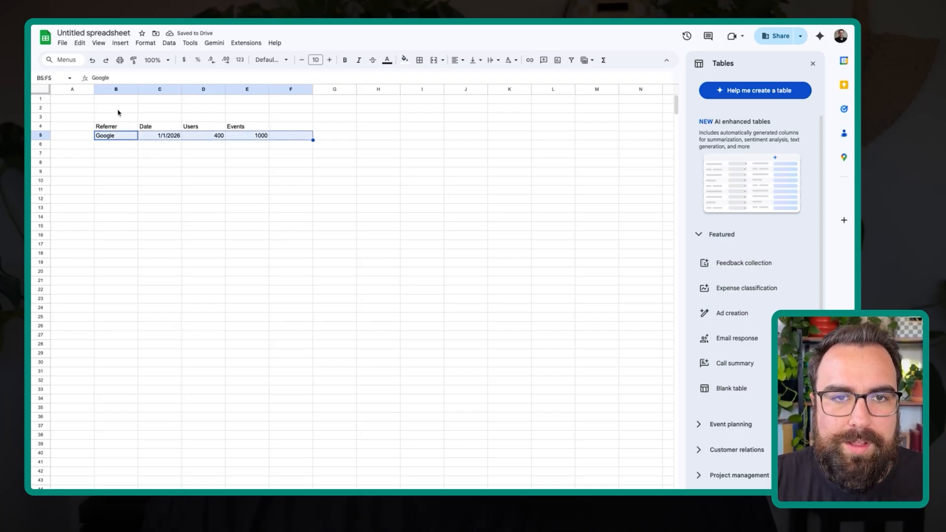
drag(119, 109, 137, 194)
key(Delete)
click(127, 190)
drag(133, 118, 313, 180)
click(217, 143)
mouse_move(145, 127)
mouse_down()
mouse_move(258, 132)
mouse_move(154, 122)
mouse_up()
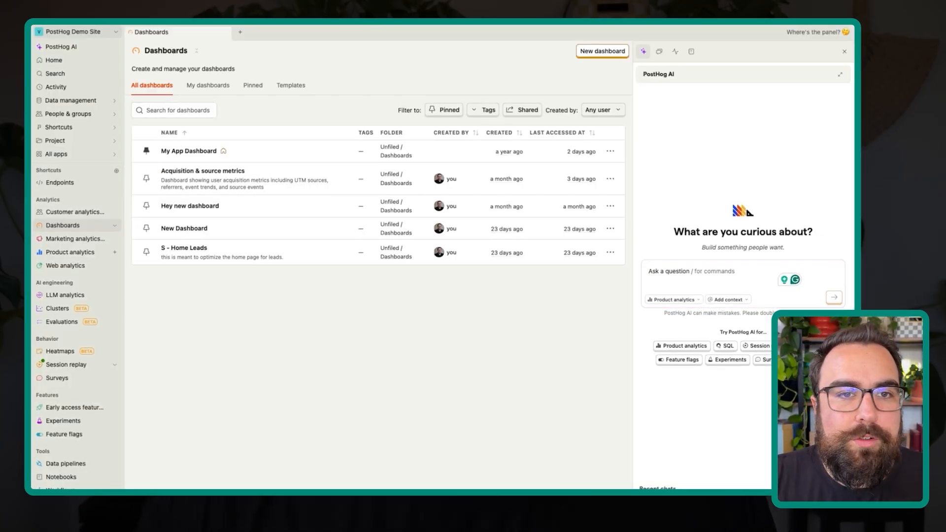
- In PostHog, open the Endpoints app and start a new endpoint in the SQL editor
click(99, 161)
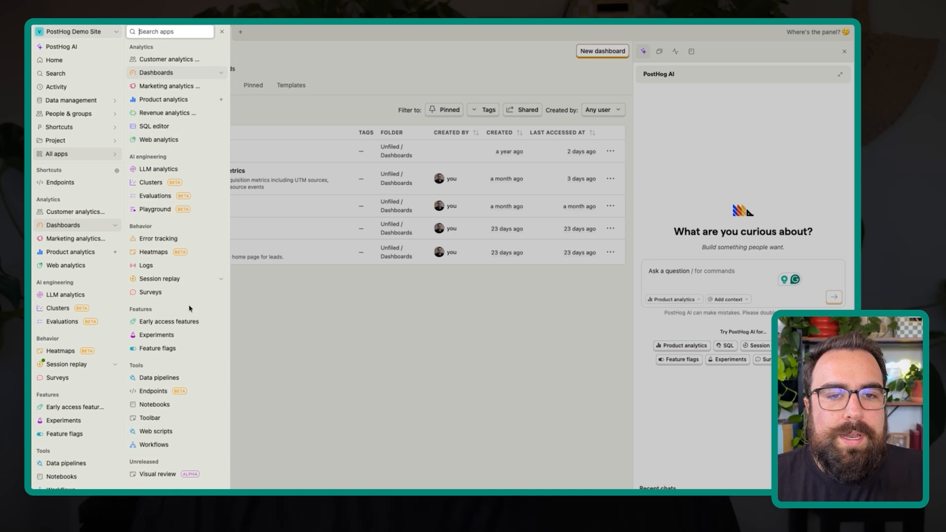
click(170, 392)
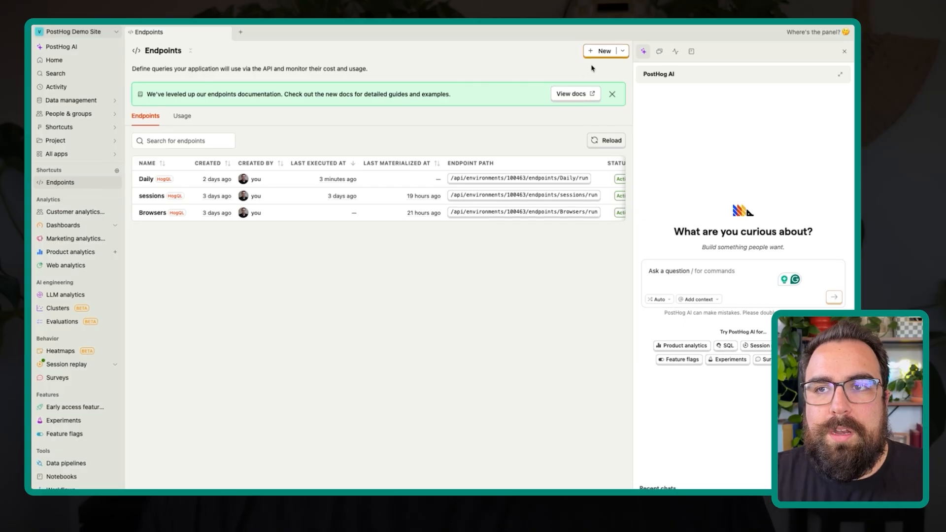
click(601, 51)
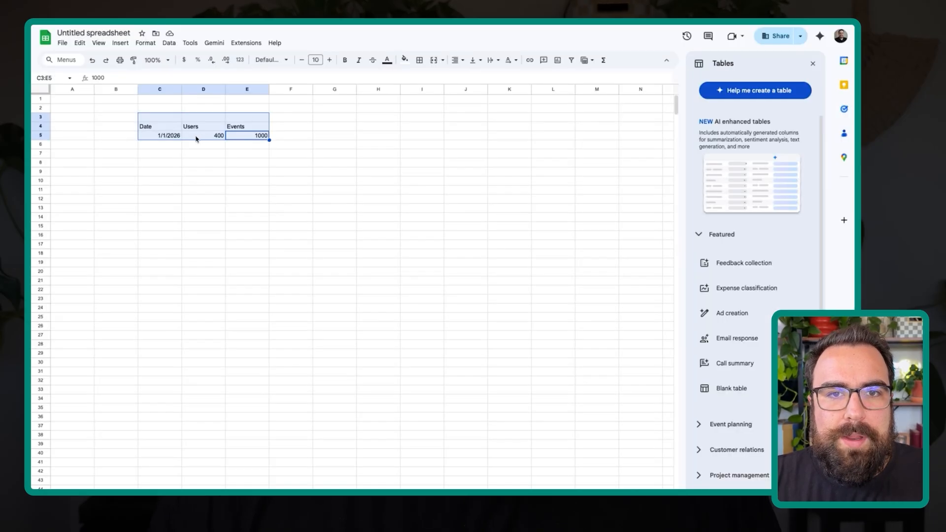
- Ask PostHog AI for SQL producing a table with Date, Users and Event count, pasting spreadsheet cells C4:E5 as the example
drag(144, 128, 261, 136)
key(ctrl+c)
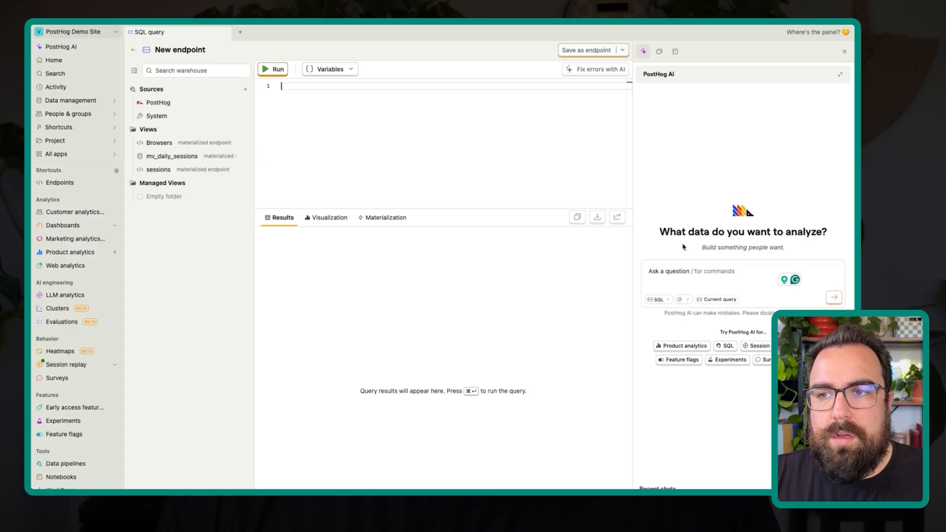
click(711, 268)
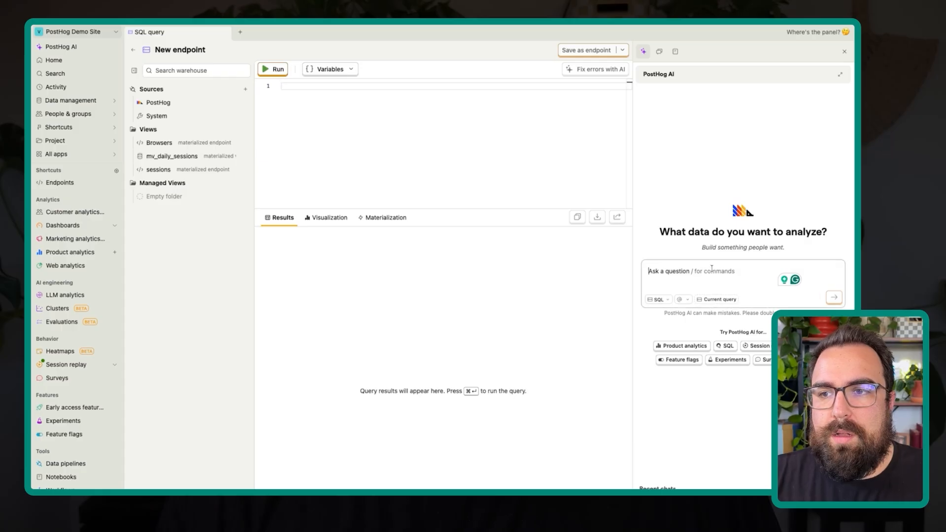
text(Wrei)
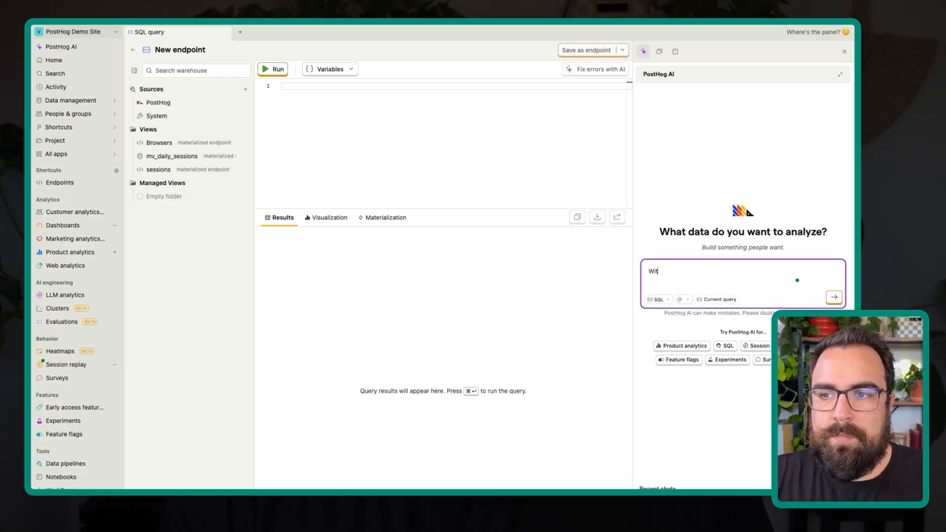
text( some S)
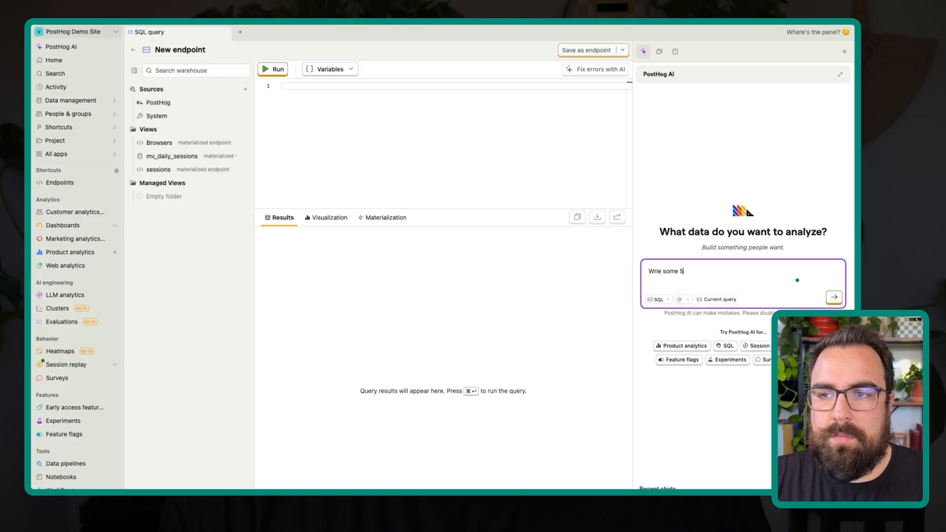
text(QL that produces a table  with Date, U)
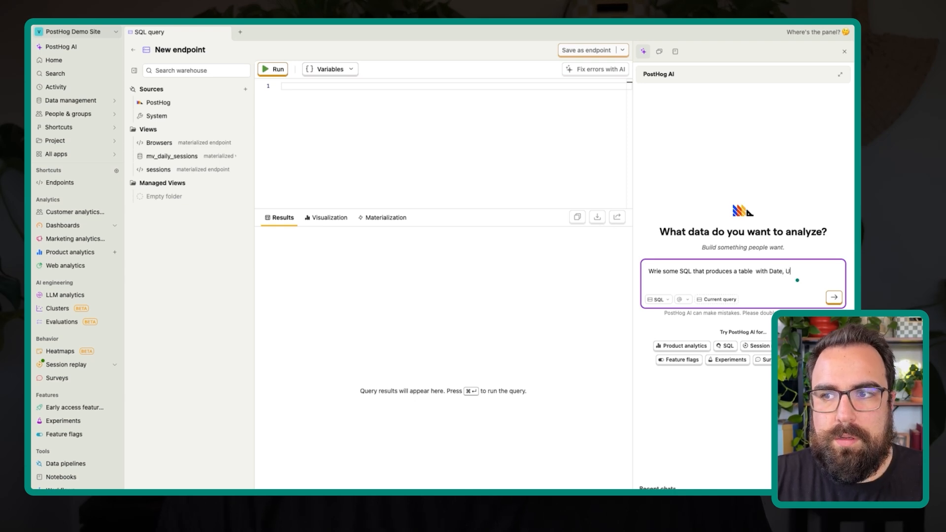
text(sers, & Even)
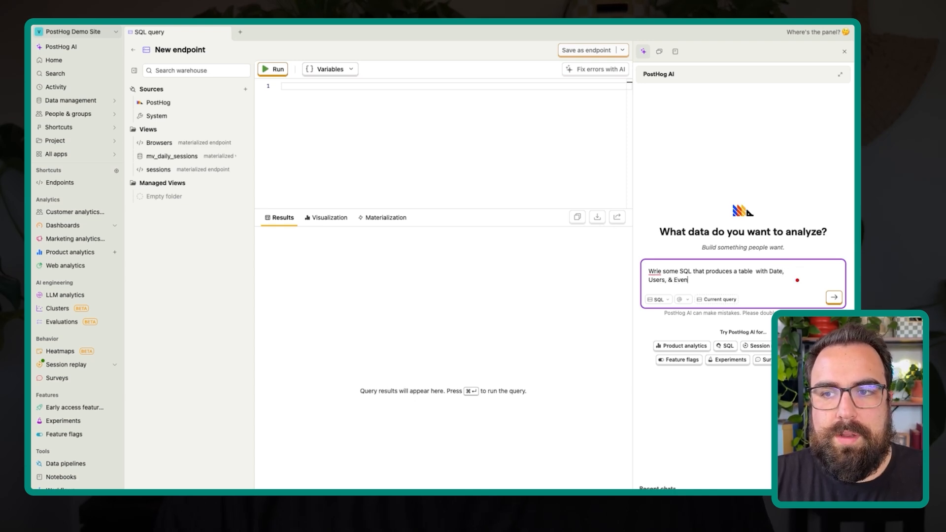
text(t count)
key(shift+Return)
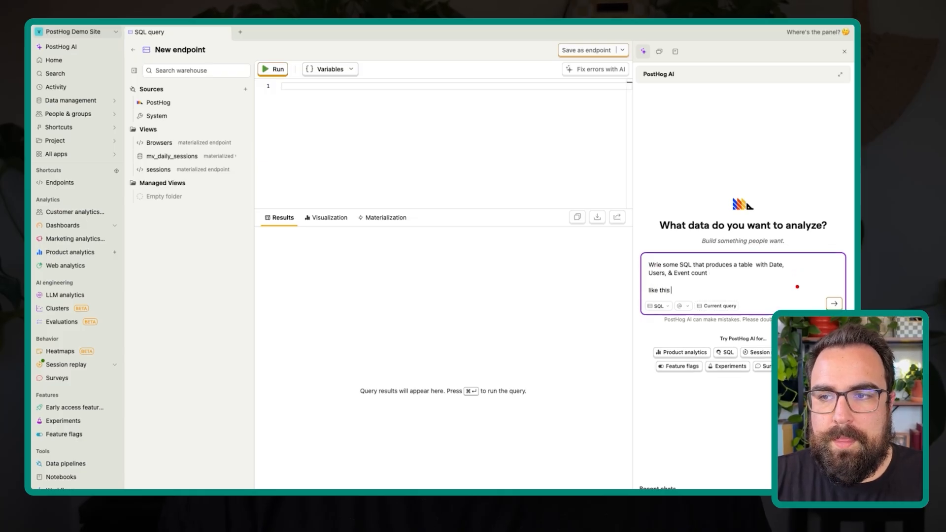
key(super+v)
key(Return)
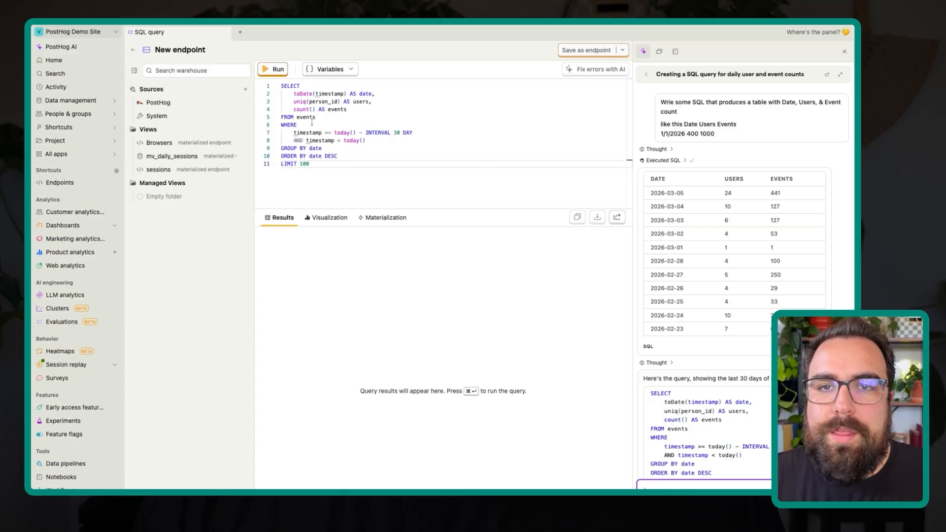
- Run the generated query and examine its 30-day date filter alongside the daily results
key(super+Return)
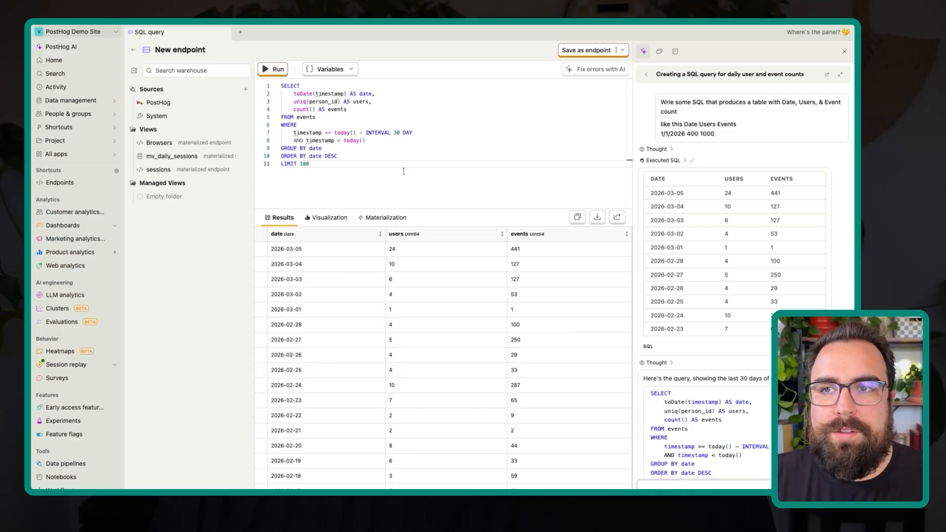
key(super+a)
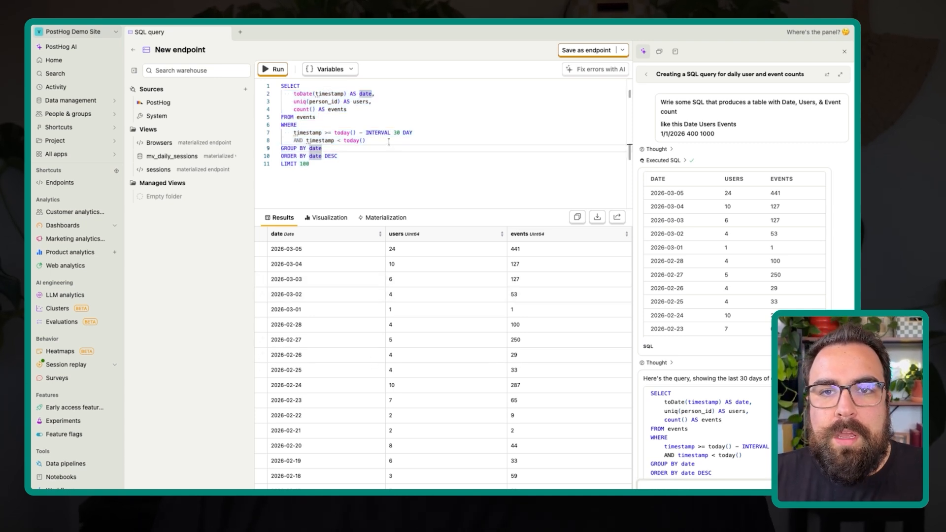
drag(365, 140, 332, 133)
click(368, 133)
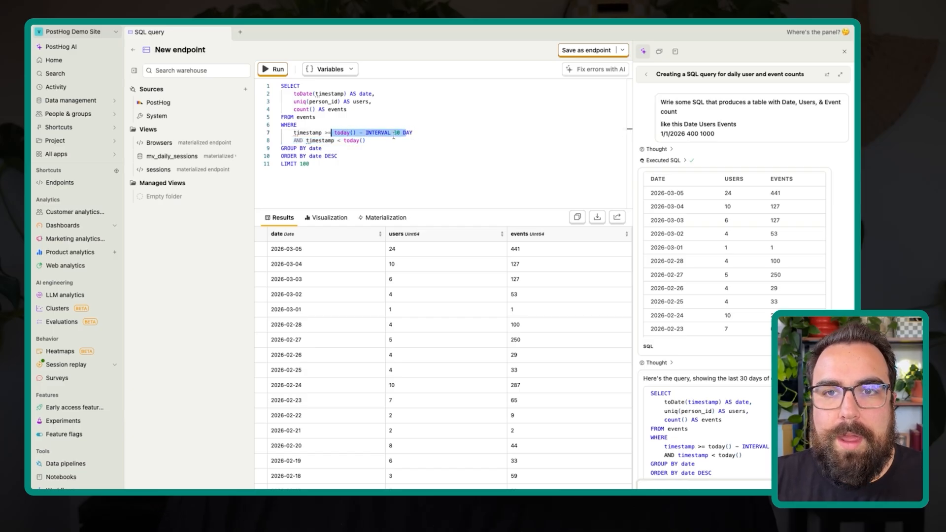
click(343, 132)
scroll(371, 271, down, 3)
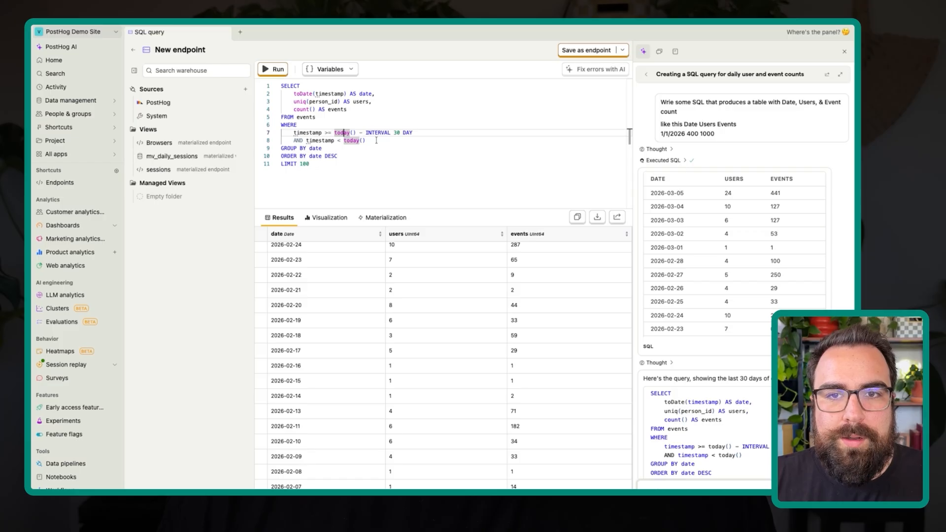
- Comment out the WHERE keyword and both timestamp conditions, run the query again and check the results
mouse_move(294, 132)
mouse_down()
mouse_move(435, 147)
mouse_move(284, 147)
mouse_move(278, 132)
mouse_up()
click(436, 146)
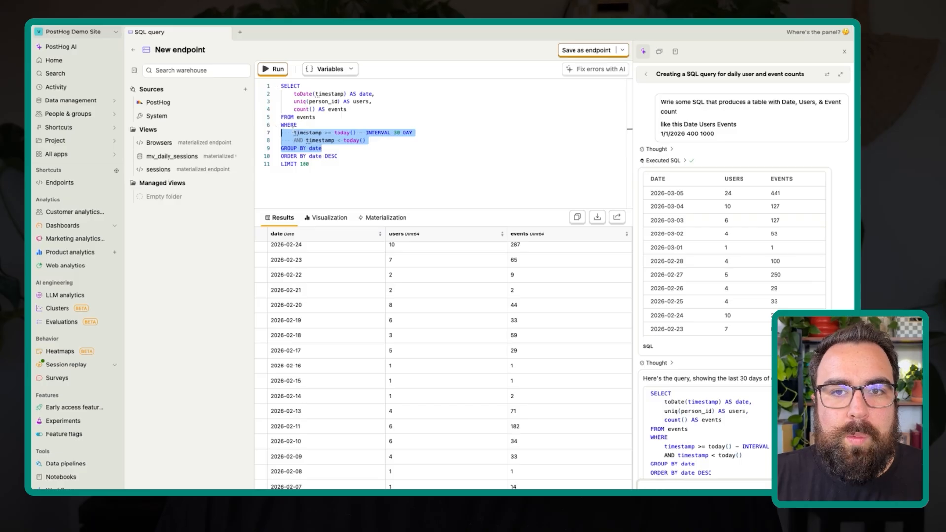
key(Left)
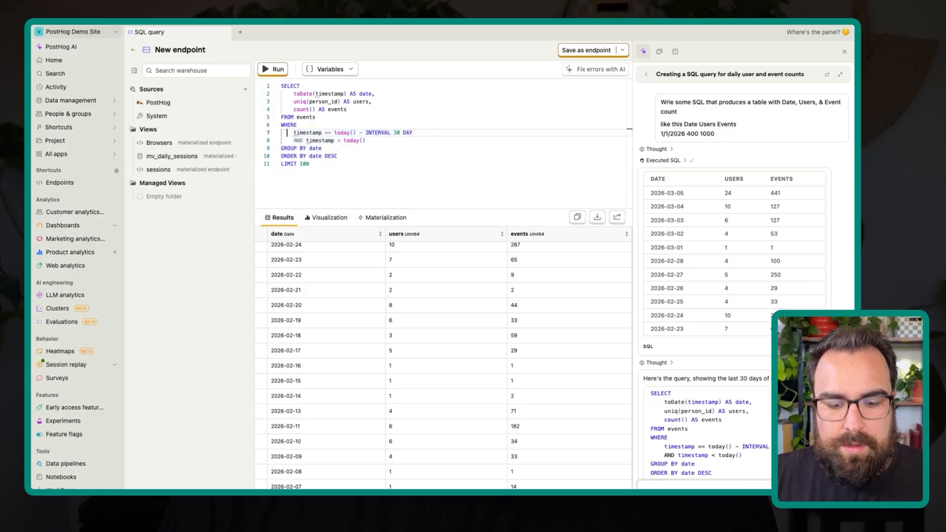
text(--)
key(Down)
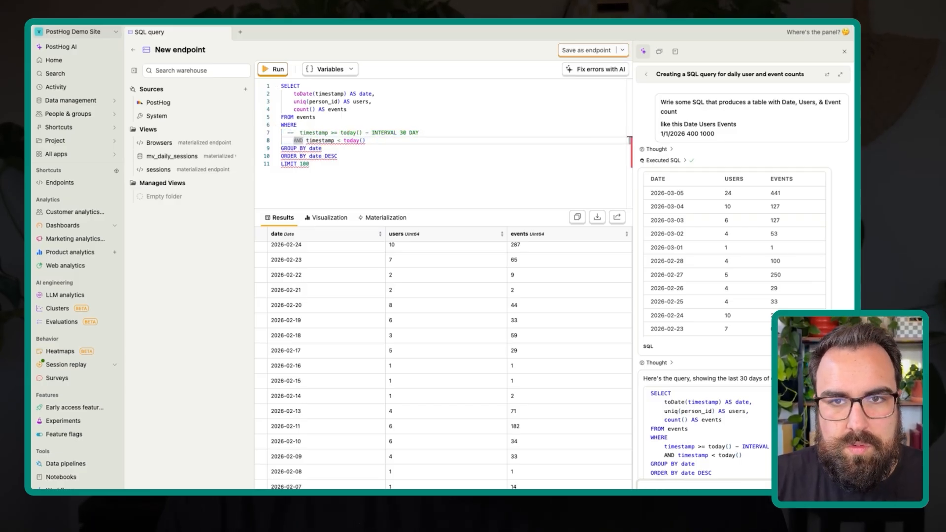
text(--)
click(281, 125)
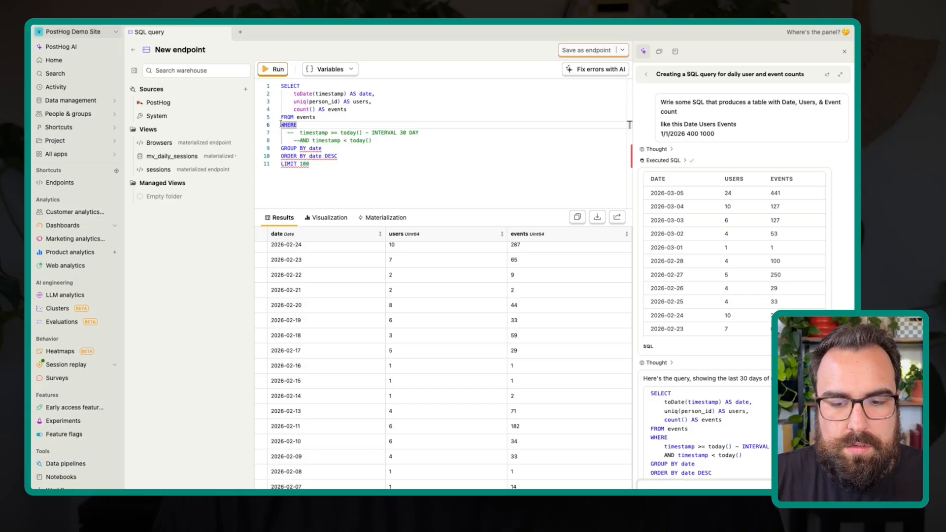
text(--)
click(281, 72)
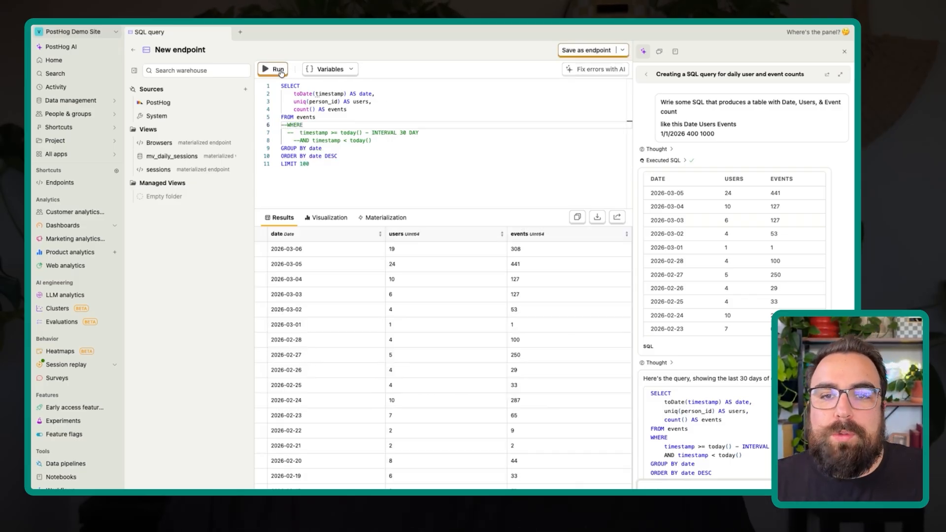
scroll(358, 338, down, 20)
scroll(358, 338, up, 20)
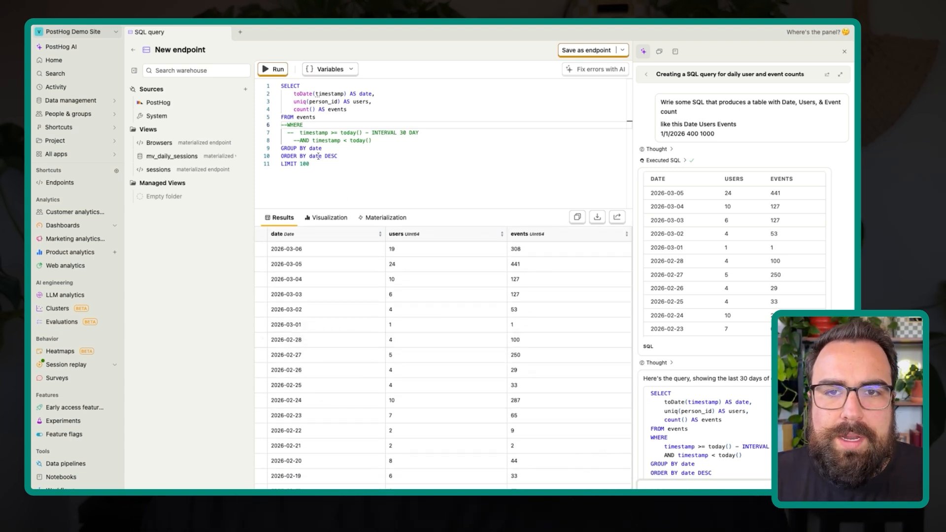
- Review the ORDER BY and LIMIT lines and add two blank lines below FROM events
drag(336, 156, 284, 157)
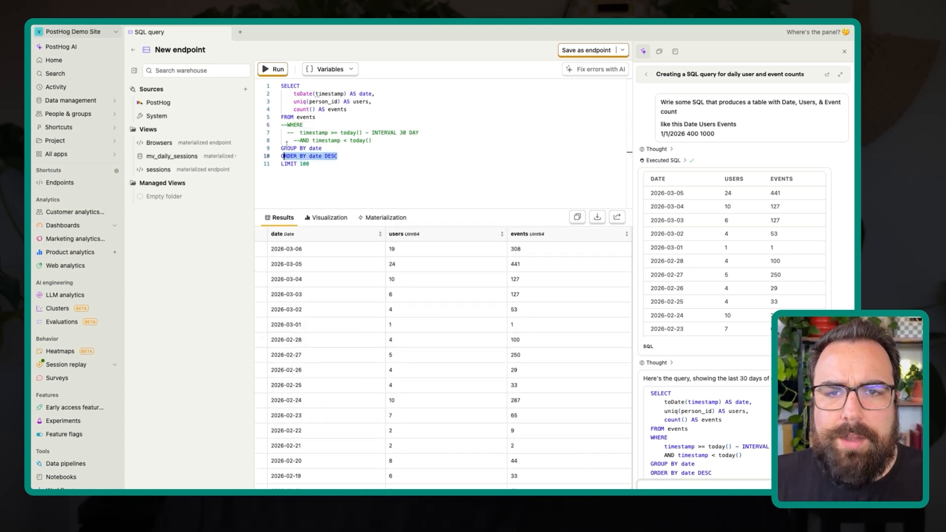
double_click(305, 164)
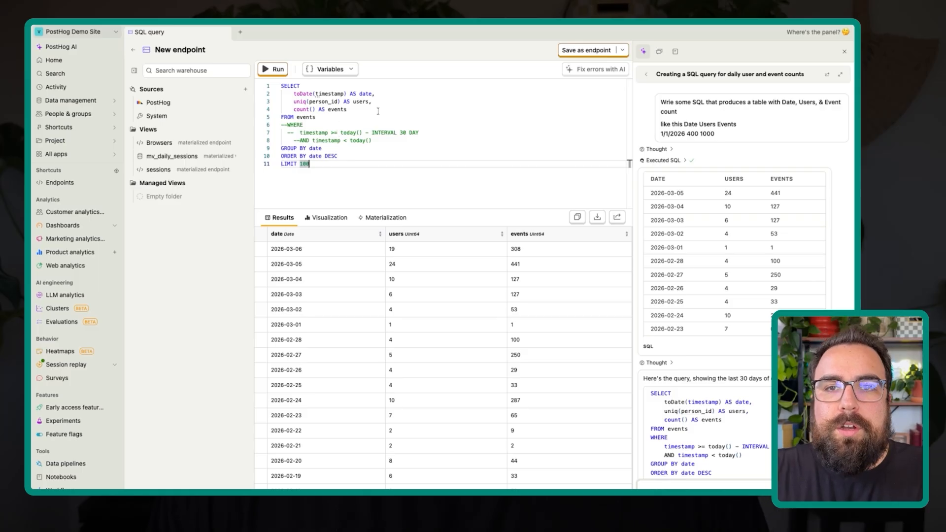
double_click(365, 124)
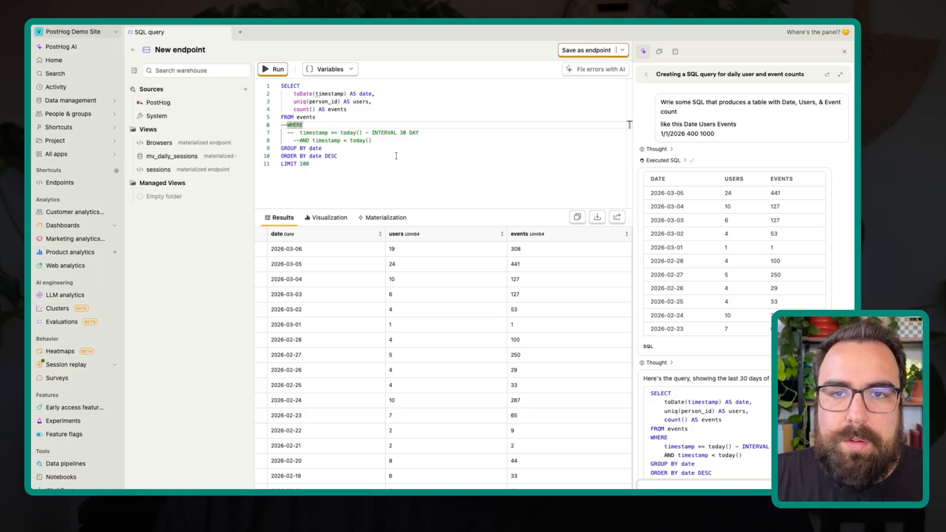
click(329, 119)
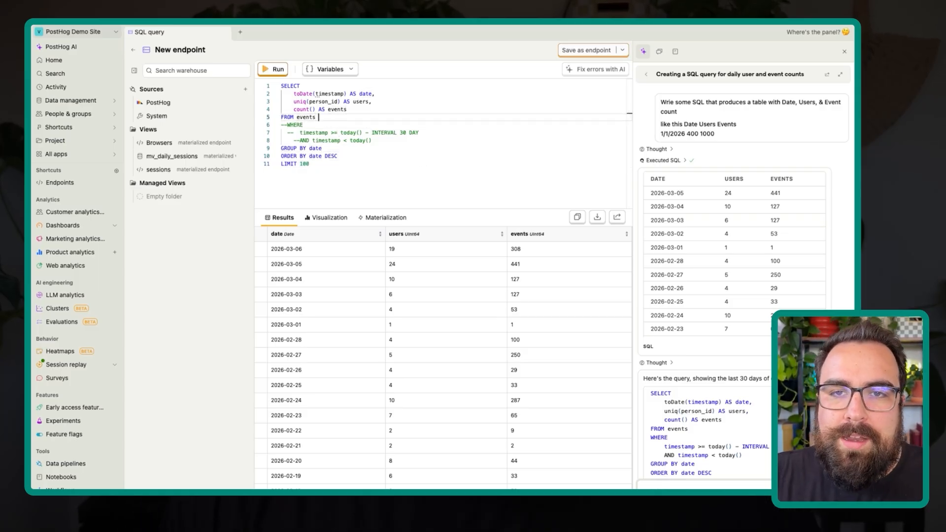
key(Return)
key(Return)
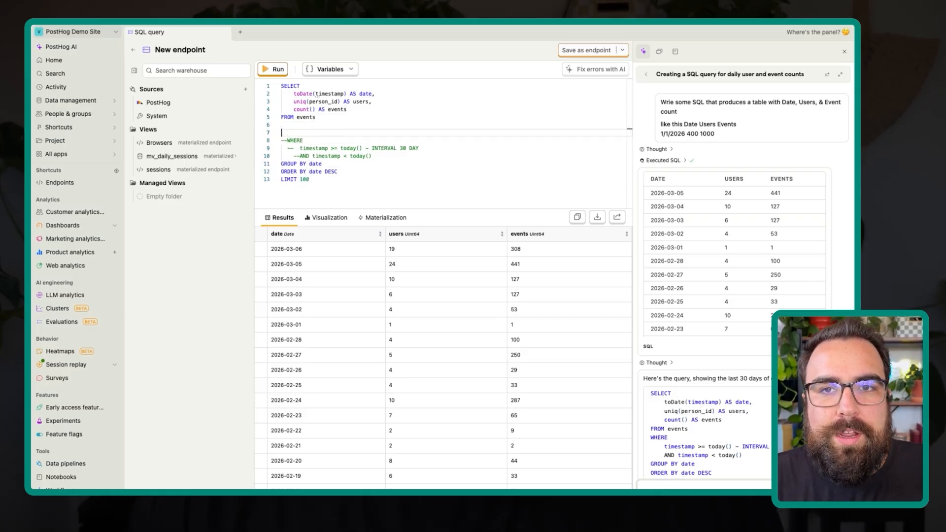
- Examine the available SQL variables and the assistant's explanation of the generated query
click(320, 69)
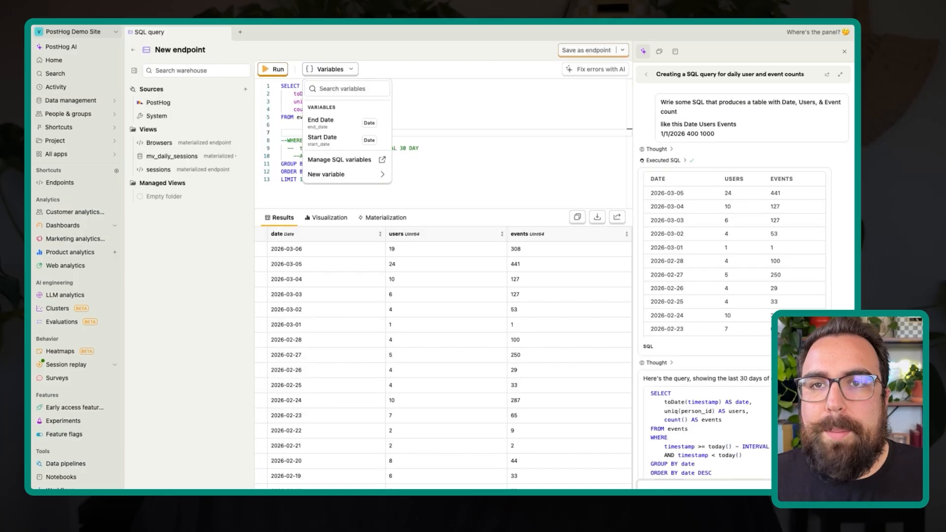
click(436, 116)
click(429, 143)
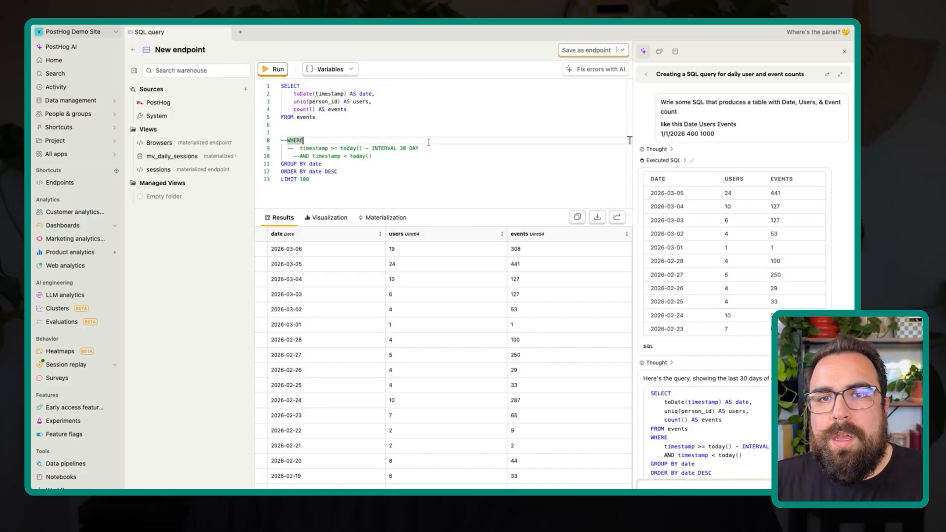
key(Down)
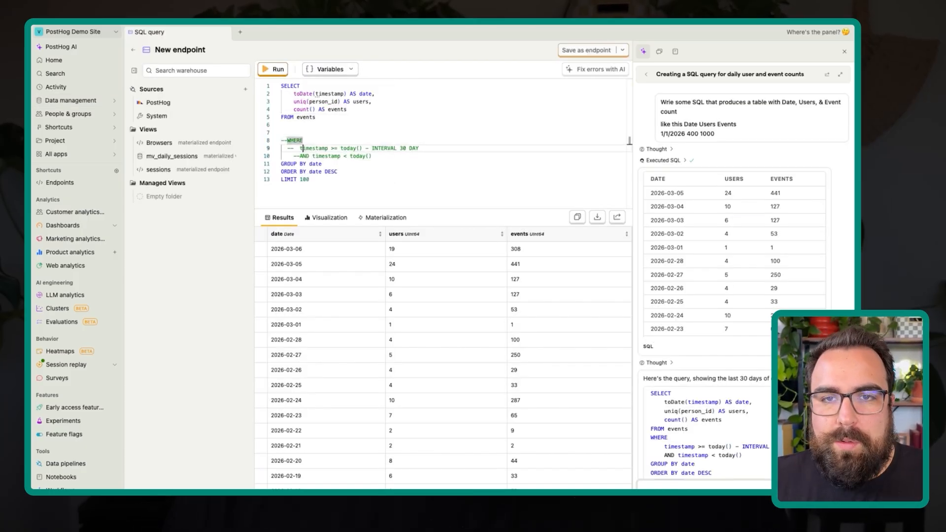
scroll(686, 208, down, 10)
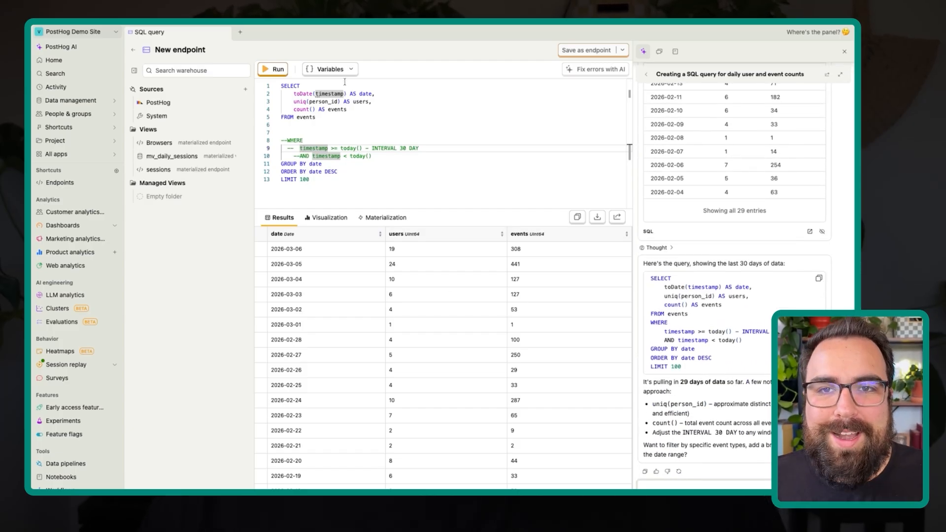
- Insert the Start Date and End Date variables on separate lines above the commented-out WHERE clause
click(319, 124)
key(Down)
key(Down)
key(Up)
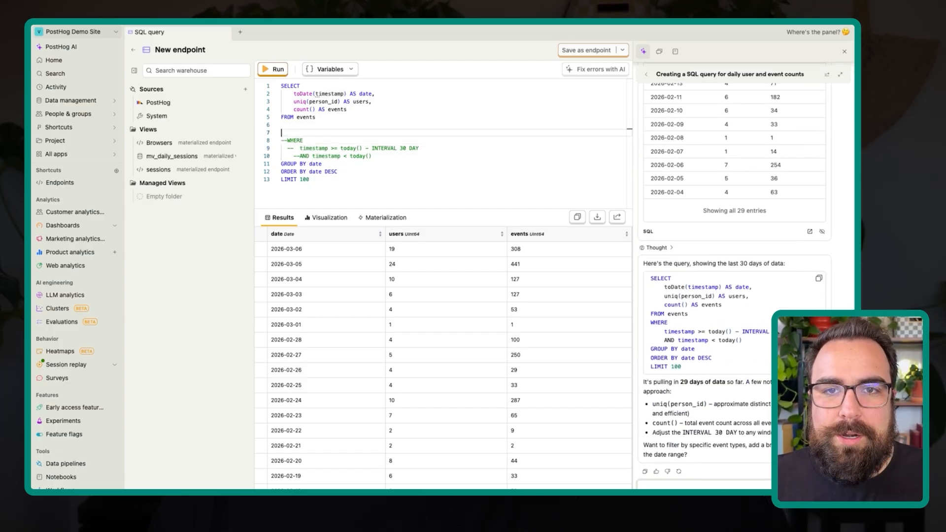
key(Return)
click(327, 69)
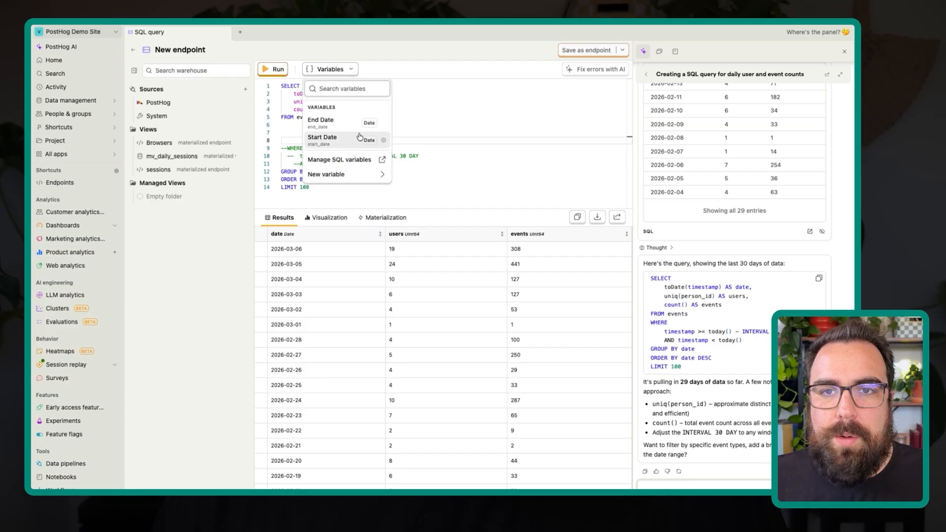
click(357, 136)
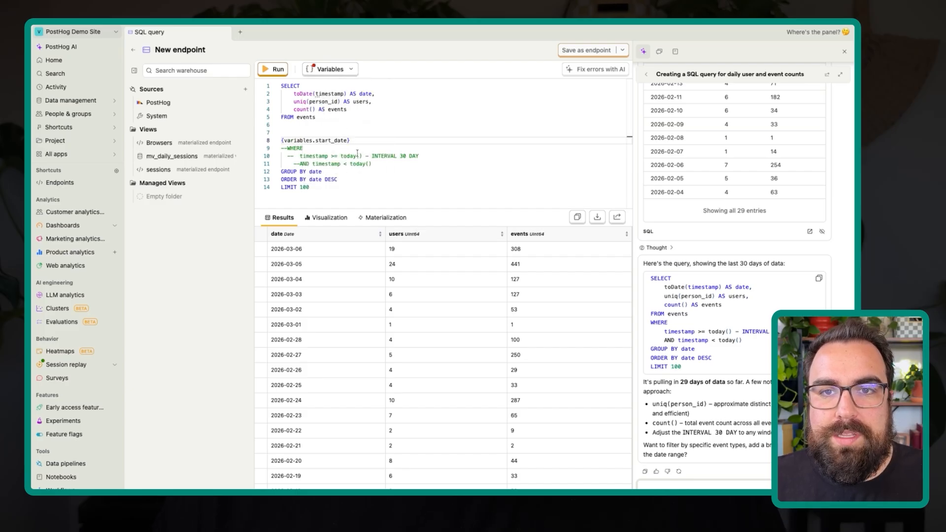
- Ask PostHog AI to use variables in the WHERE clause, pasting {variables.start_date} and {variables.end_date} from the query into the request
drag(347, 148, 288, 131)
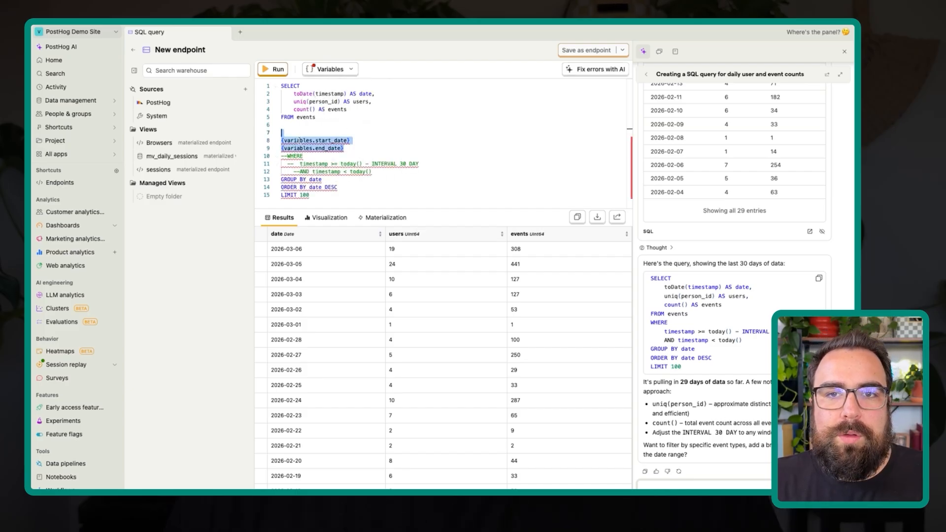
click(299, 141)
drag(345, 148, 281, 142)
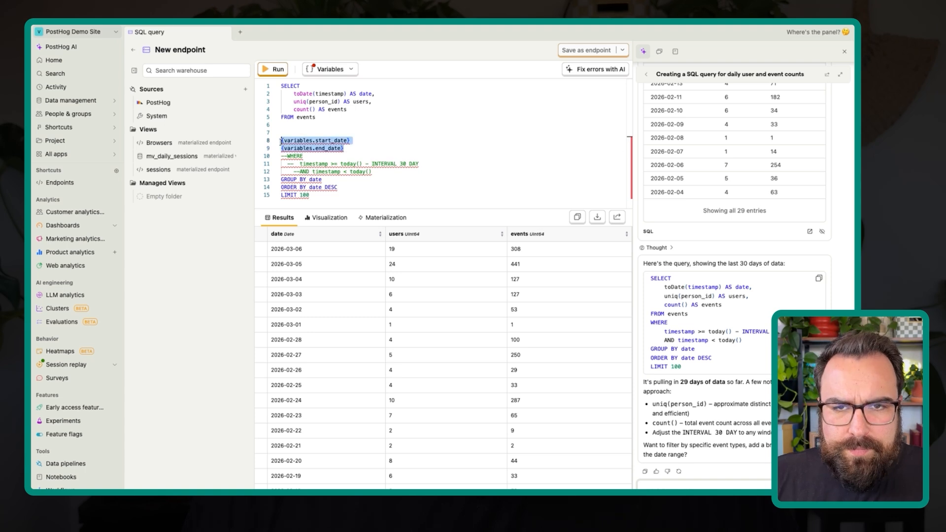
click(728, 486)
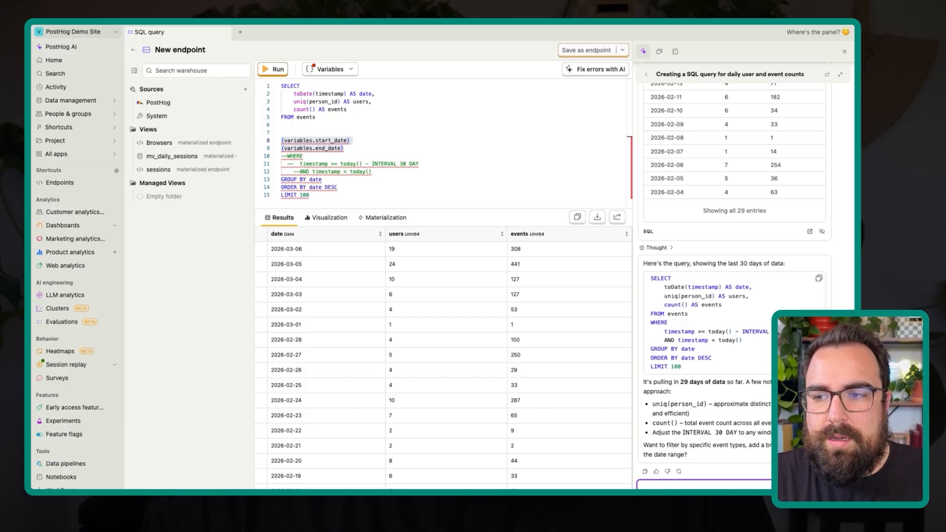
key(super+v)
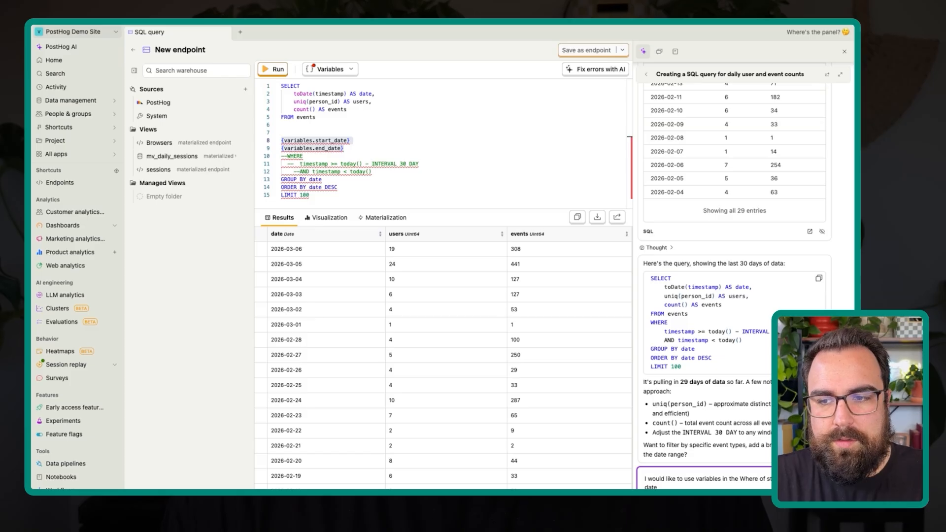
key(Return)
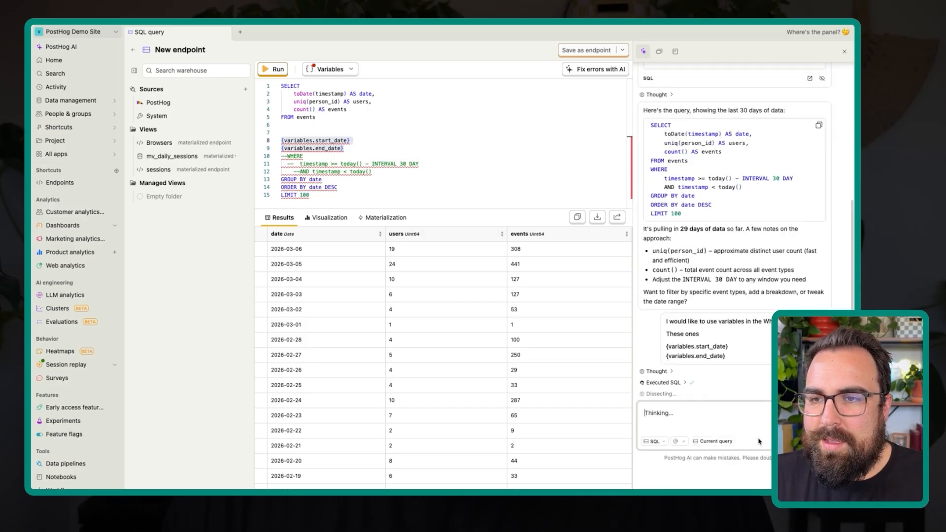
- Replace the whole query with the assistant's version that filters timestamp by the start_date and end_date variables, and run it
click(414, 164)
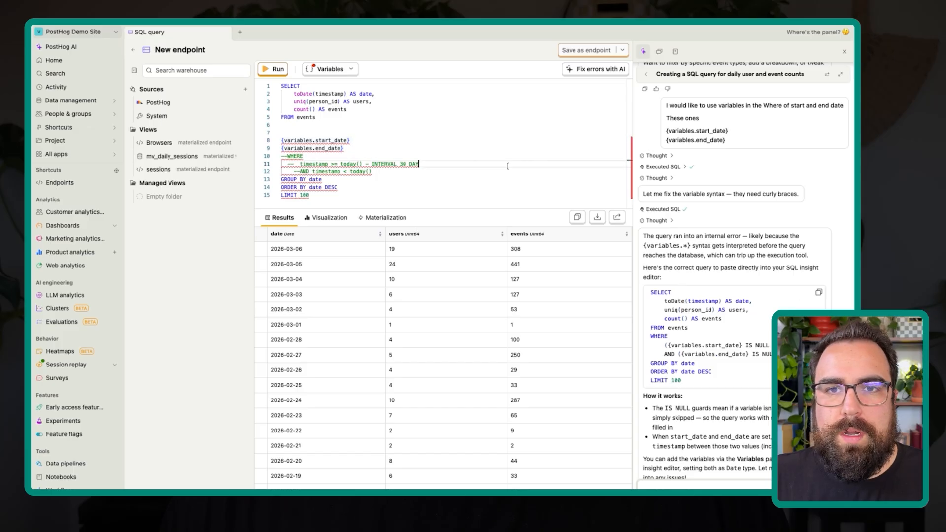
key(ctrl+a)
key(BackSpace)
text(SELECT     toDate(timestamp) AS date,     uniq(person_id) AS users,     count() AS events FROM events WHERE     ({variables.start_date} IS NULL OR timestamp >= {variables.start_date})     AND ({variables.end_date} IS NULL OR timestamp <= {variables.end_date}) GROUP BY date ORDER BY date DESC LIMIT 100)
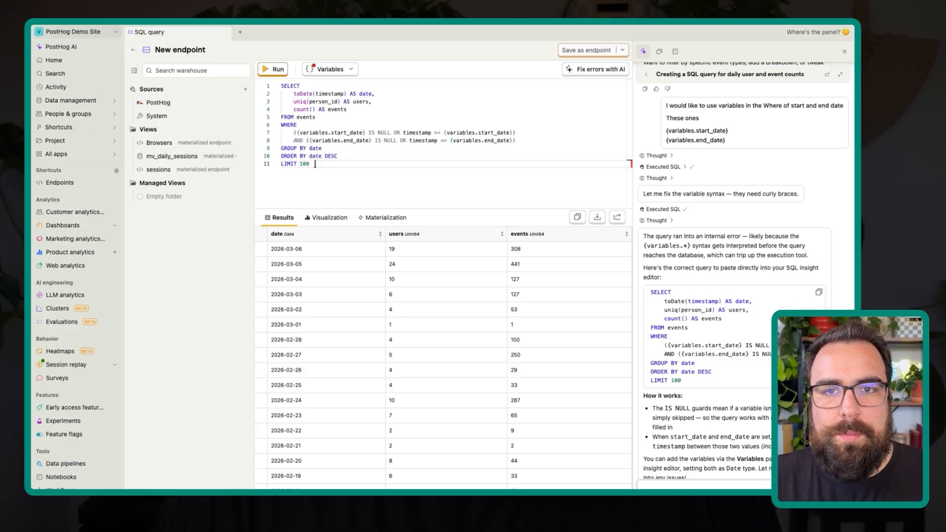
click(284, 68)
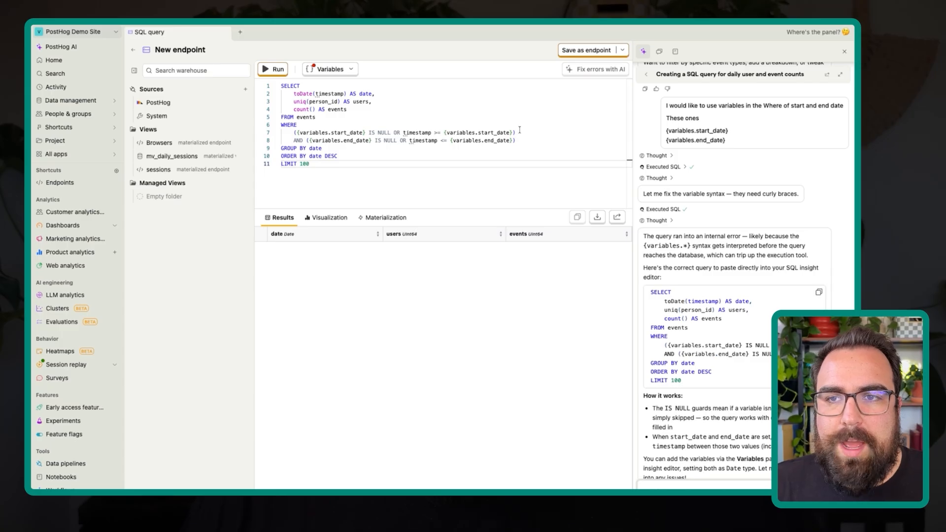
drag(519, 130, 374, 130)
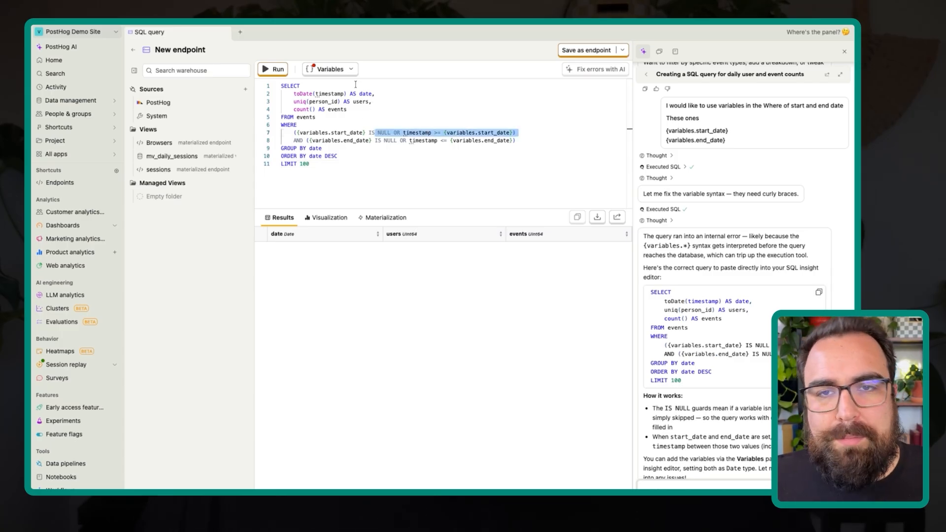
click(367, 118)
click(322, 93)
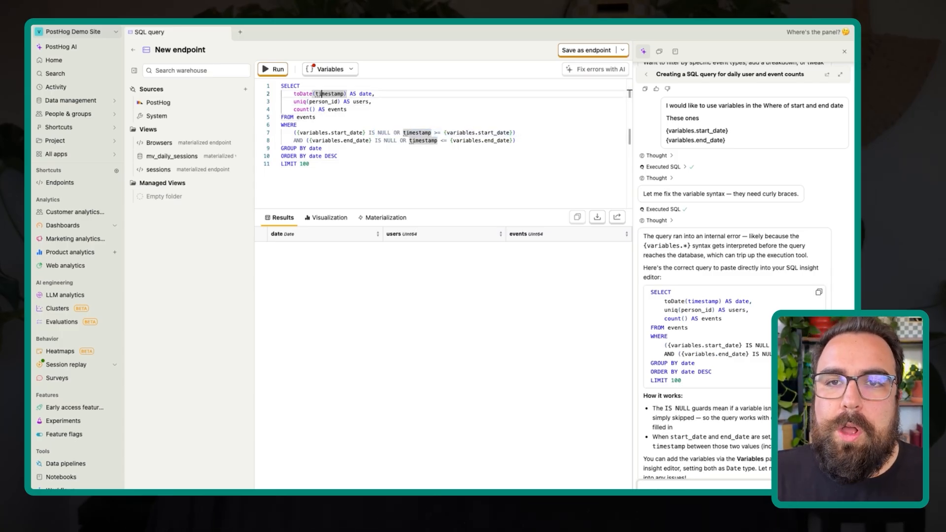
- Try to set the Start Date variable used in the query to February 1, 2026
click(329, 70)
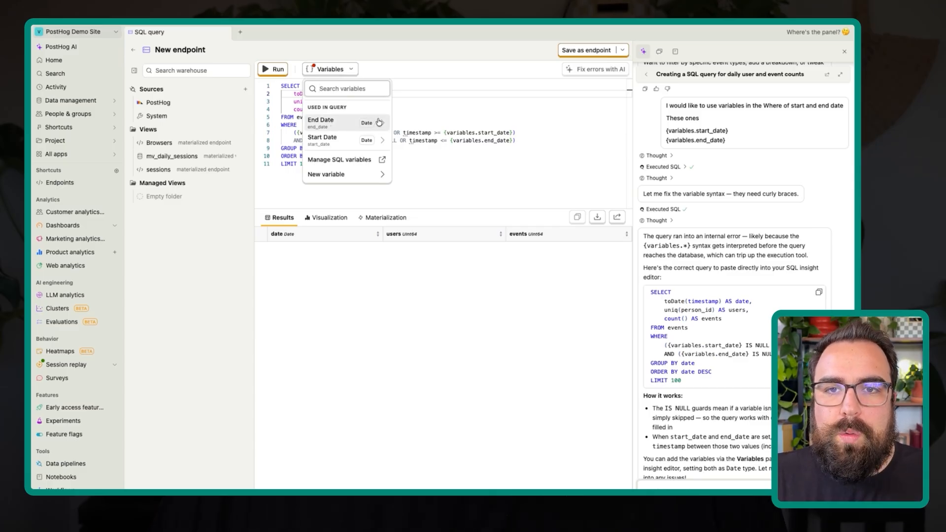
click(381, 140)
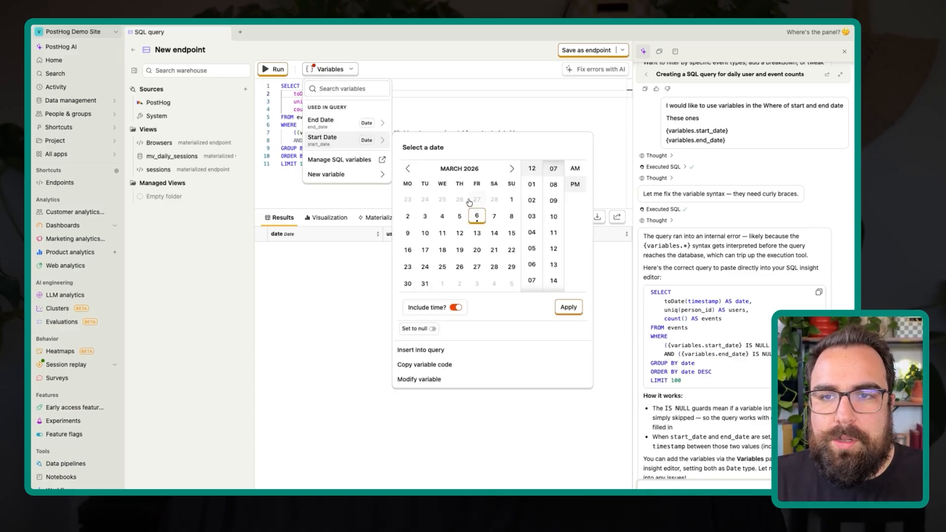
click(408, 169)
click(511, 199)
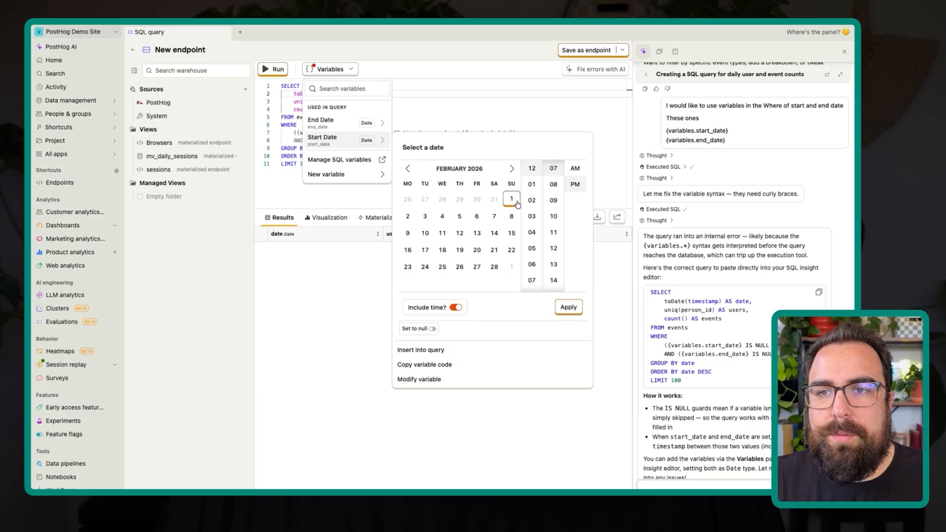
- Set the End Date variable to March 1, 2026, apply it and rerun the query
click(381, 126)
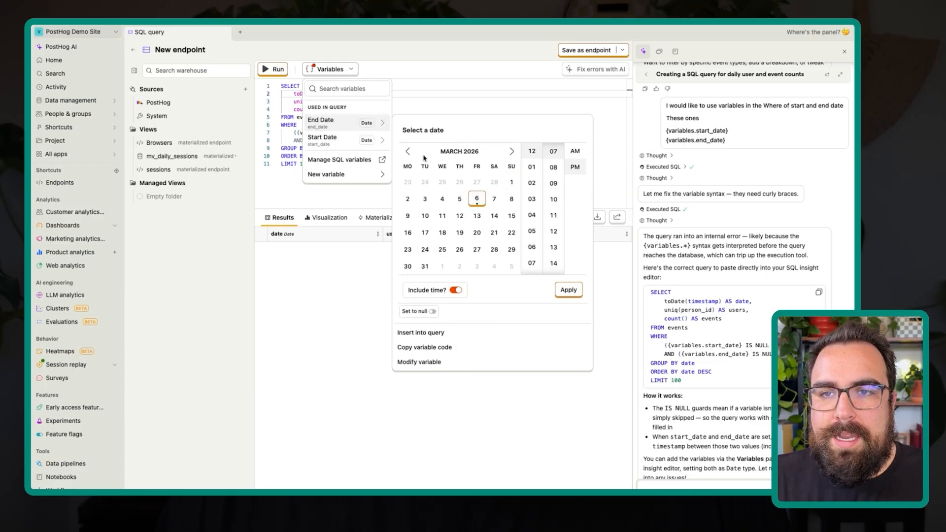
click(511, 183)
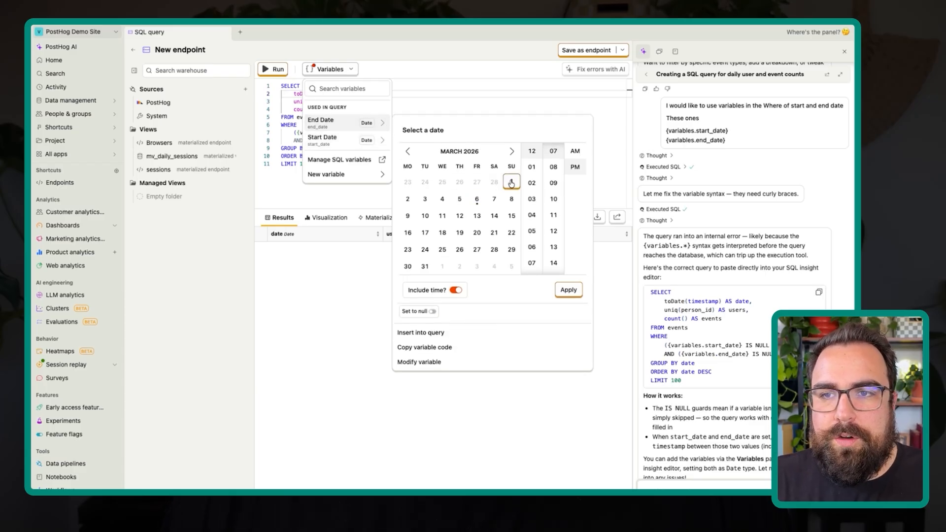
click(568, 289)
click(498, 174)
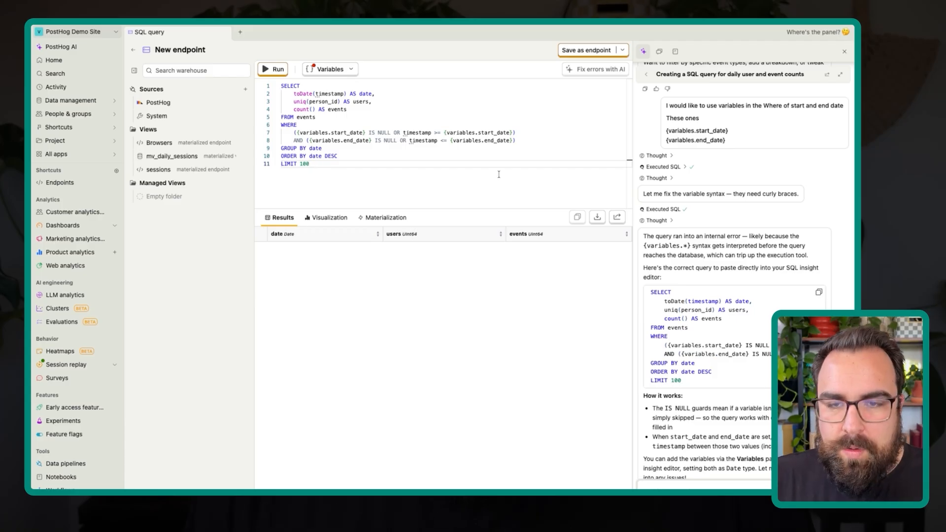
key(ctrl+Return)
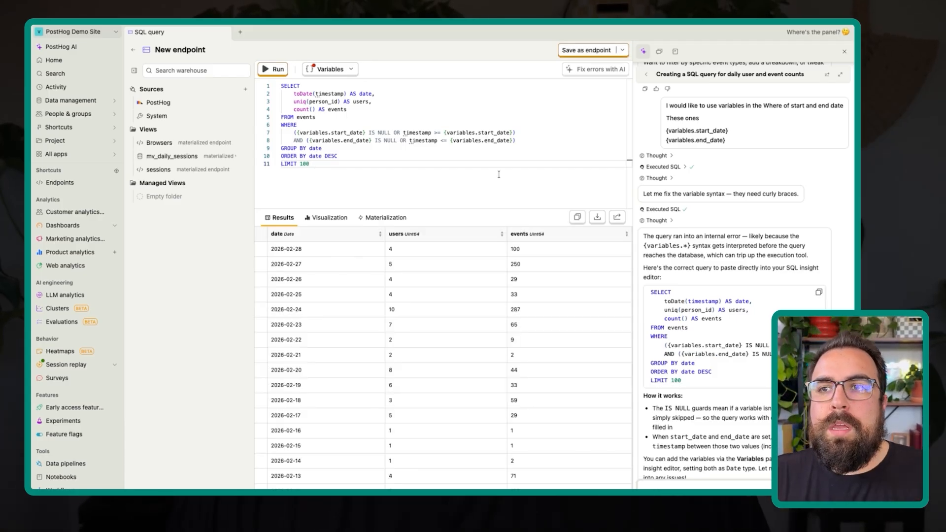
drag(518, 140, 360, 131)
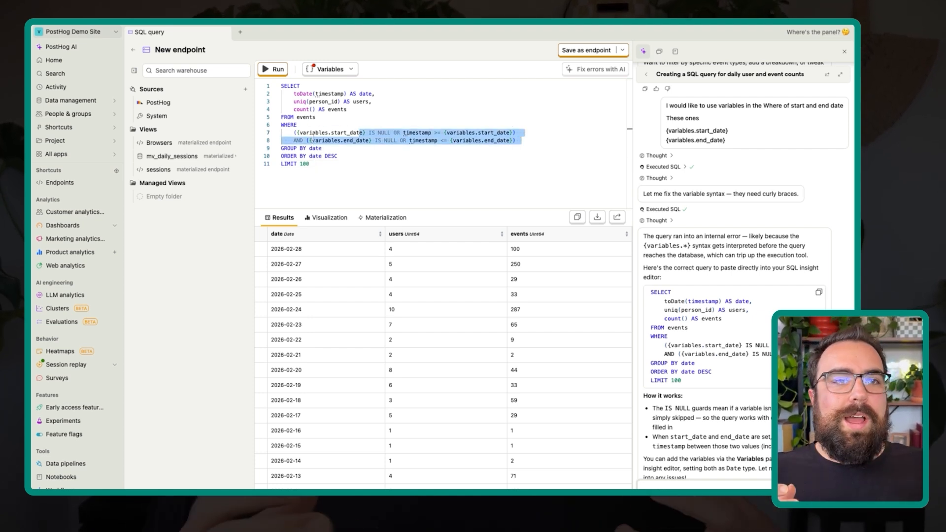
click(340, 146)
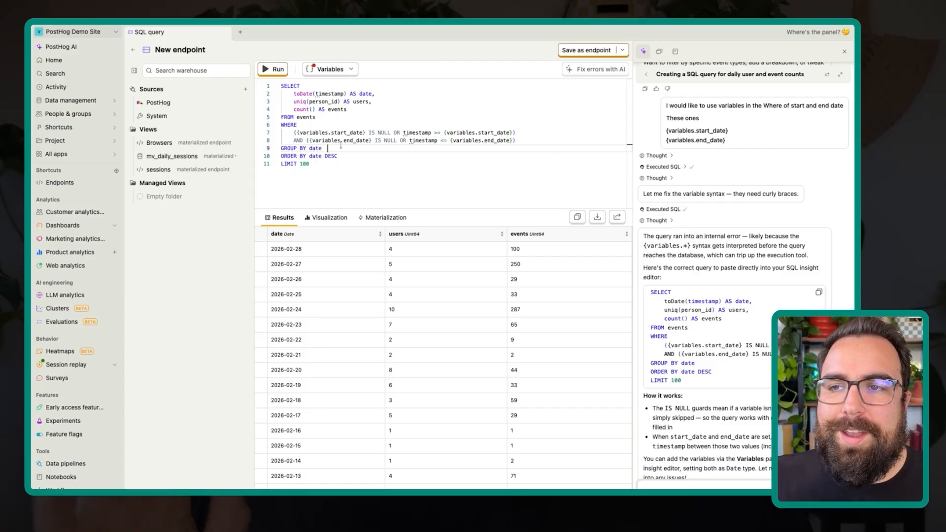
click(374, 165)
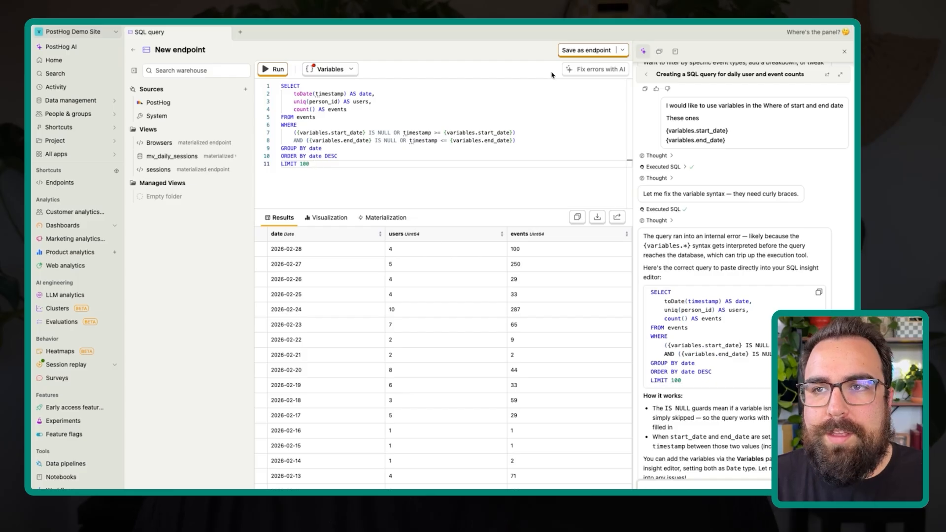
- Save the query as an endpoint named daily_users_and_events_yt, leaving the description empty
click(568, 51)
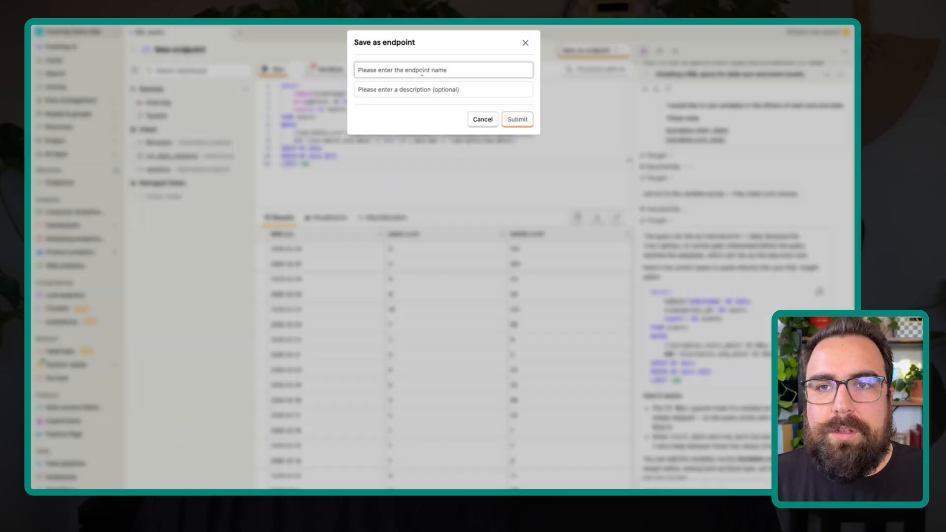
text(v)
key(BackSpace)
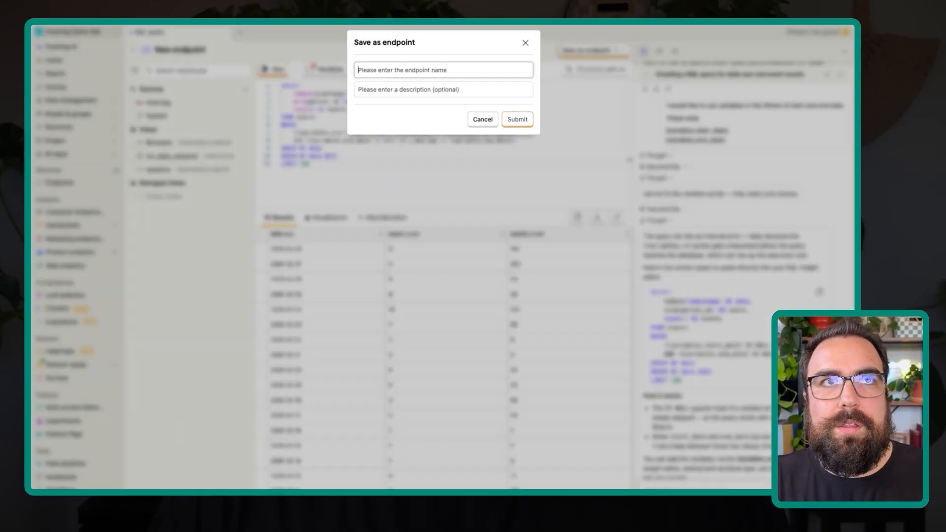
text(Users_and_events_)
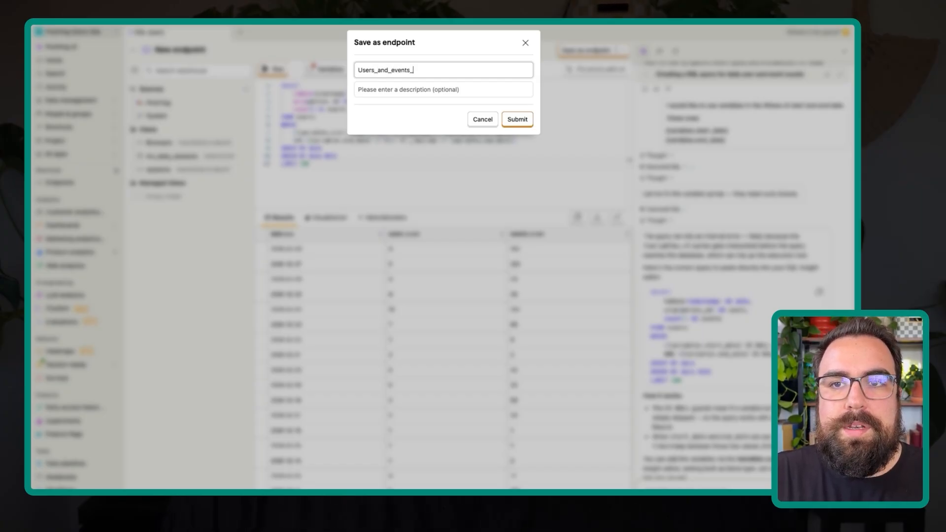
text(daily_)
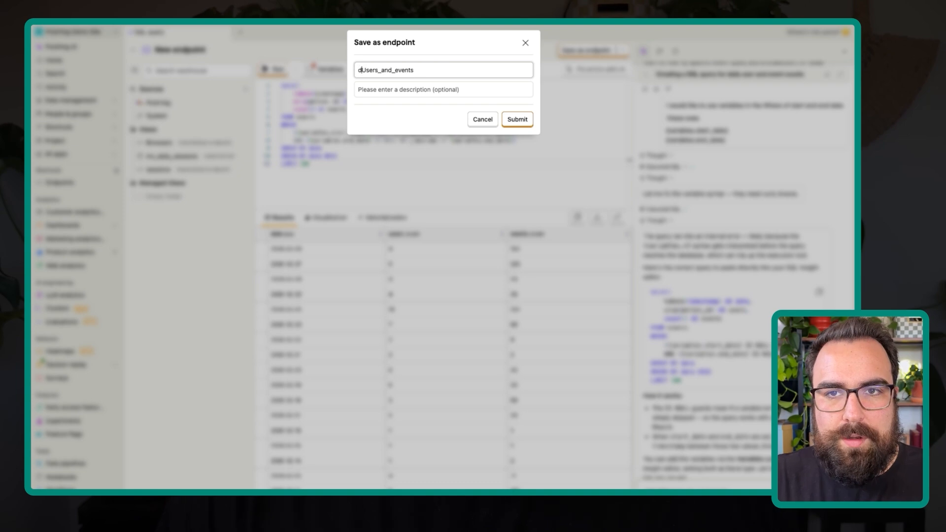
key(Delete)
text(da)
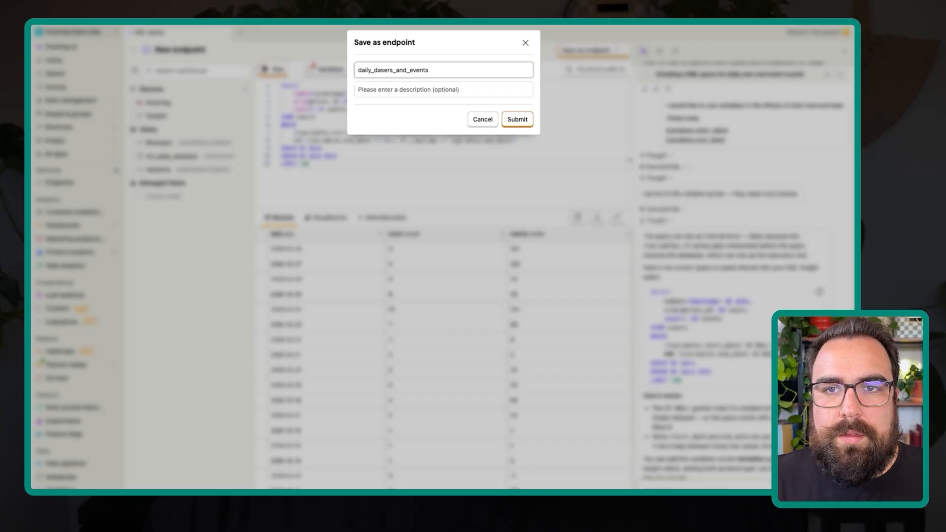
key(BackSpace)
key(BackSpace)
text(u)
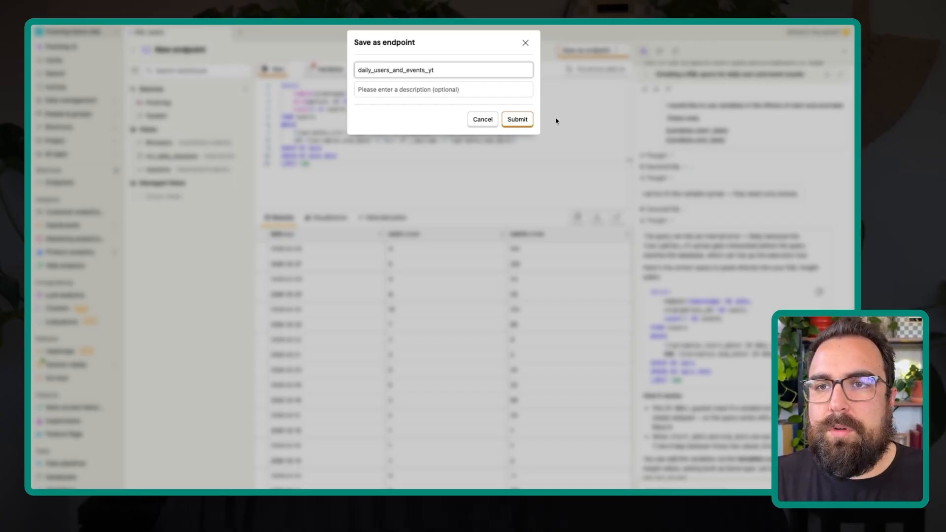
click(516, 120)
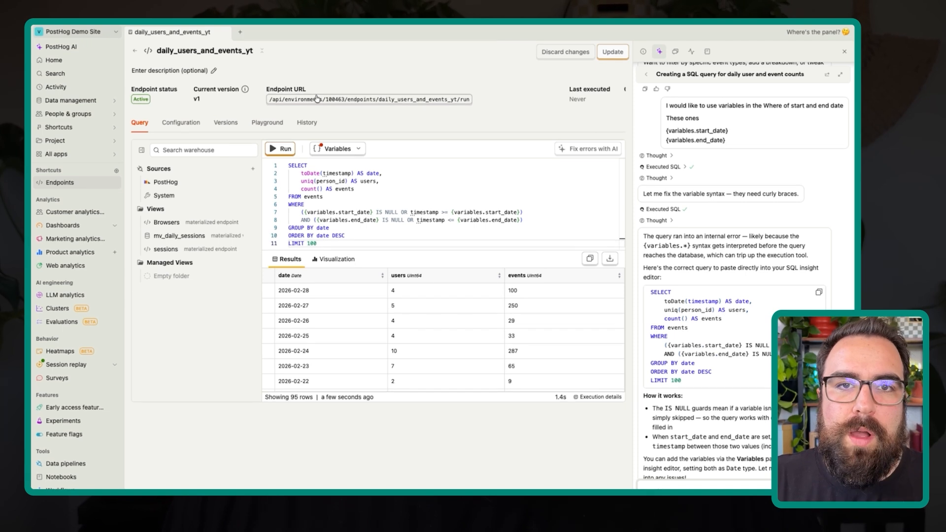
- Preview the endpoint's materialization settings by enabling the option and turning it back off
click(195, 124)
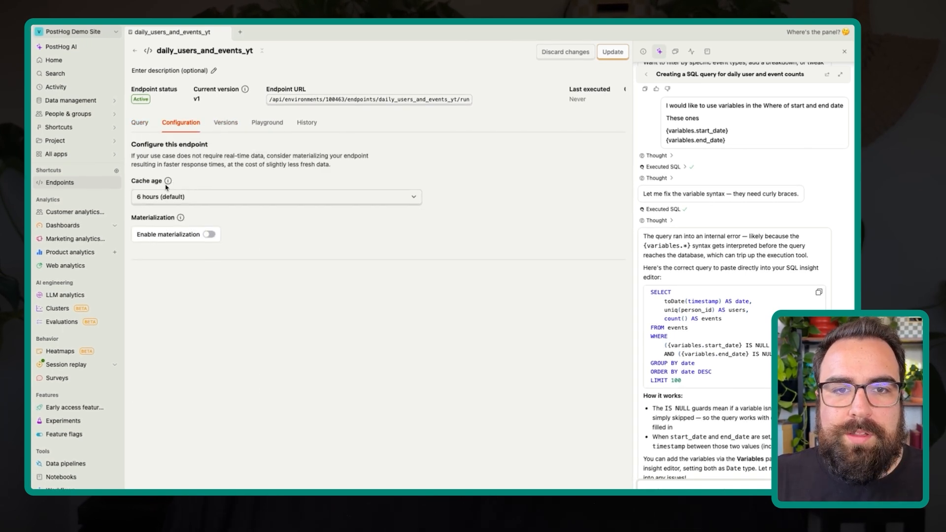
click(208, 234)
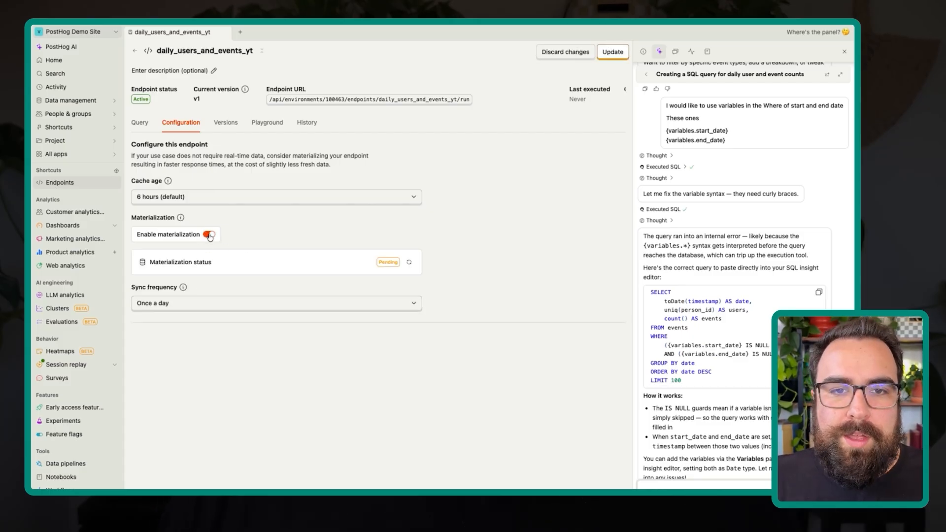
click(208, 235)
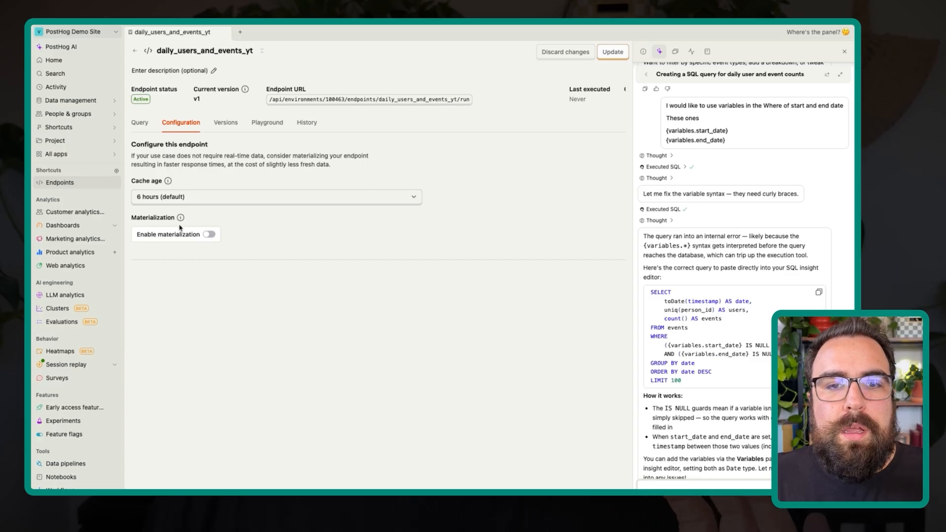
- Examine the endpoint's versions and the start_date and end_date variables in the playground's example curl request
click(225, 123)
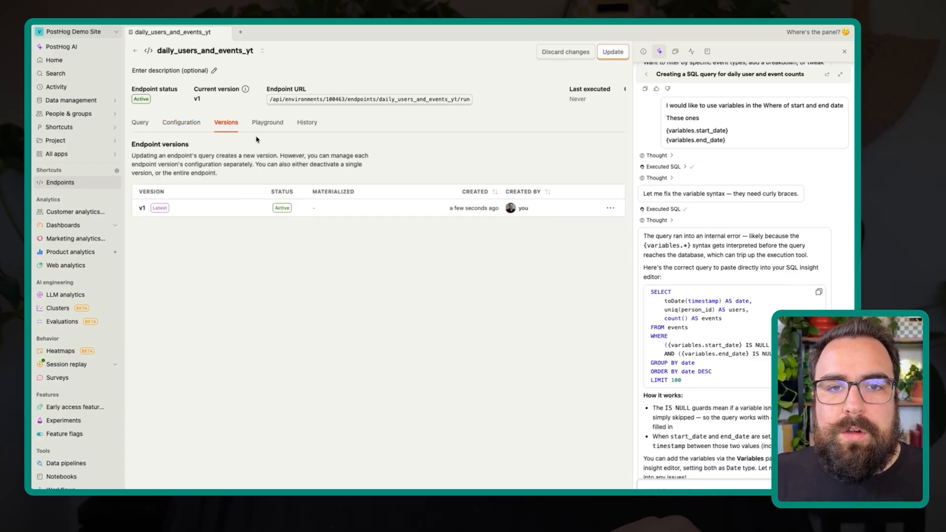
click(269, 123)
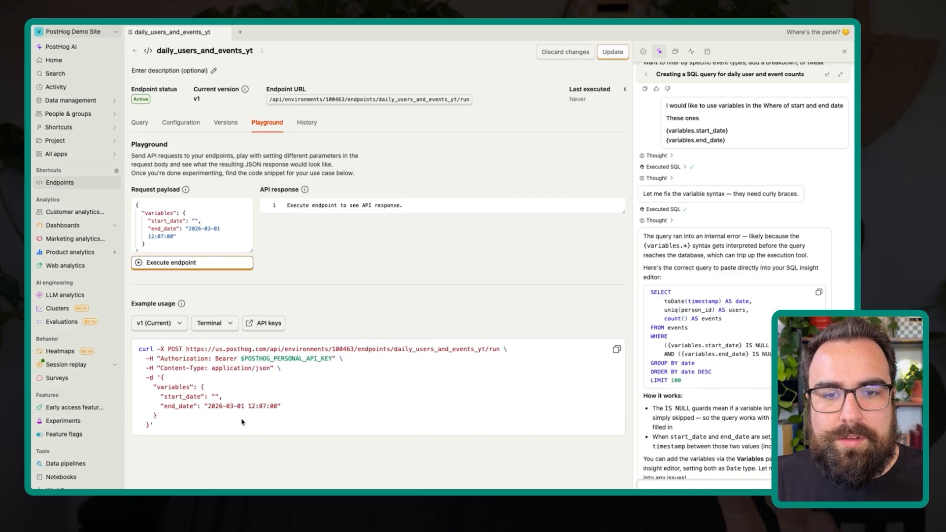
drag(238, 434, 226, 390)
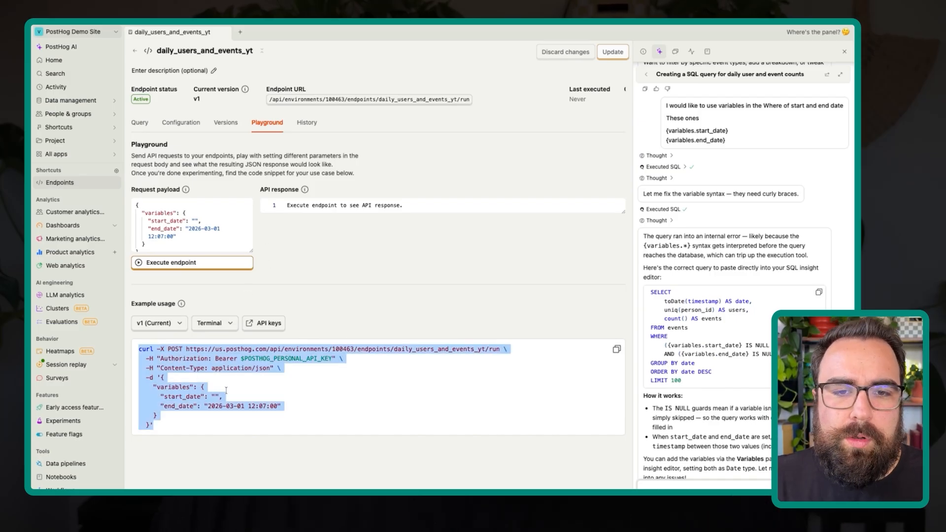
click(217, 400)
drag(168, 398, 273, 407)
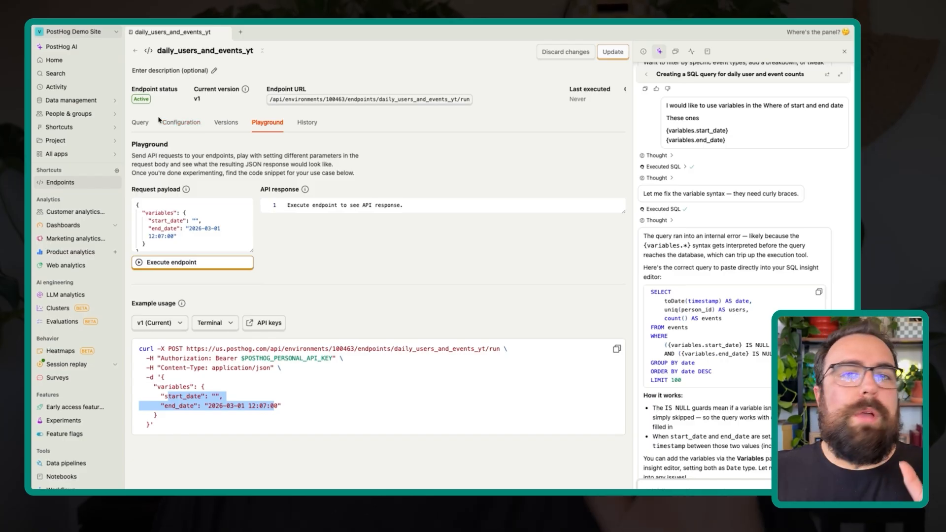
- Enable materialization in the configuration of the daily_users_and_events_yt endpoint
click(182, 124)
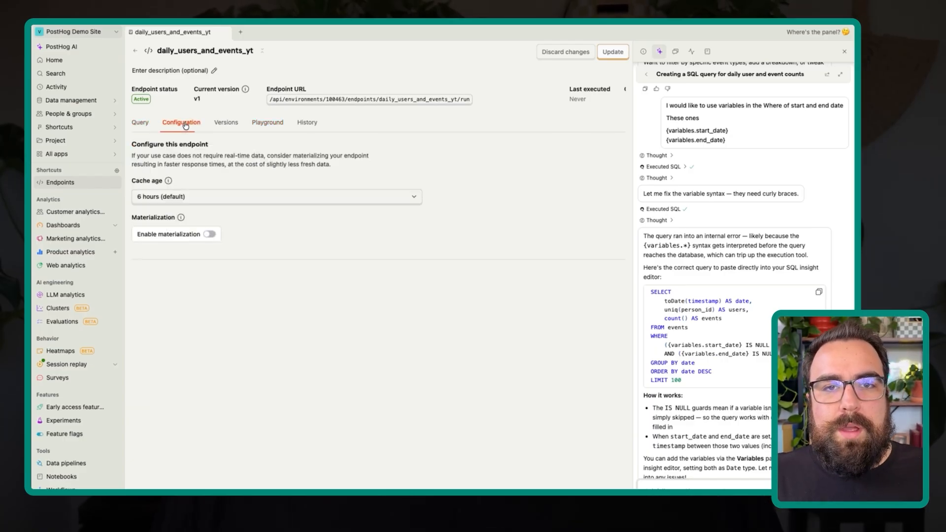
click(136, 122)
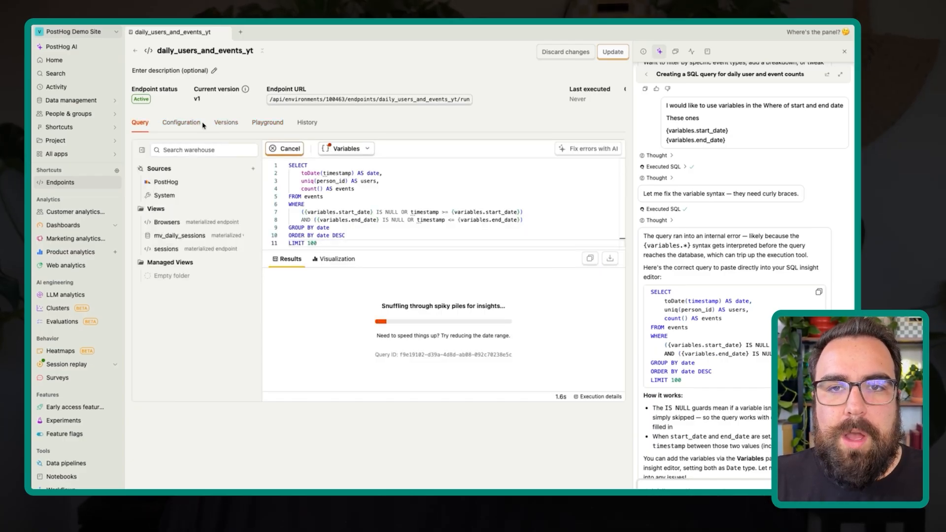
click(196, 126)
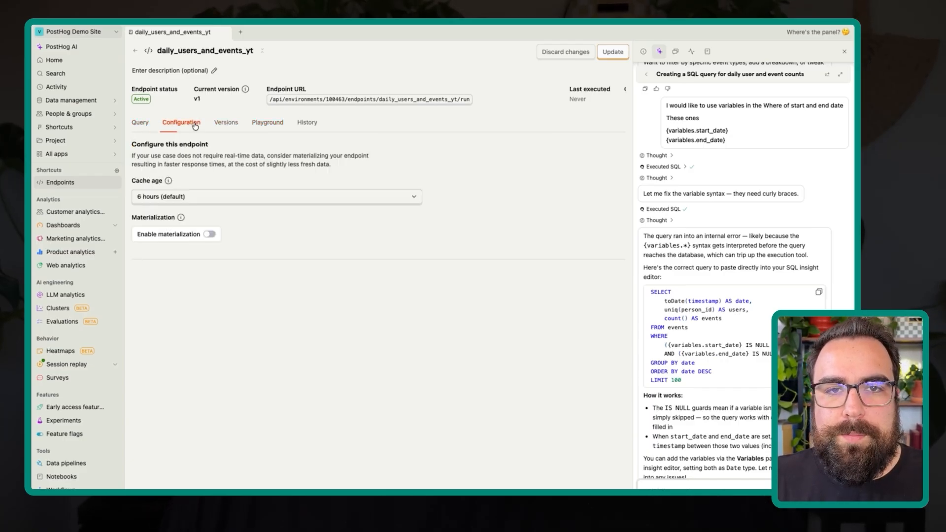
click(208, 235)
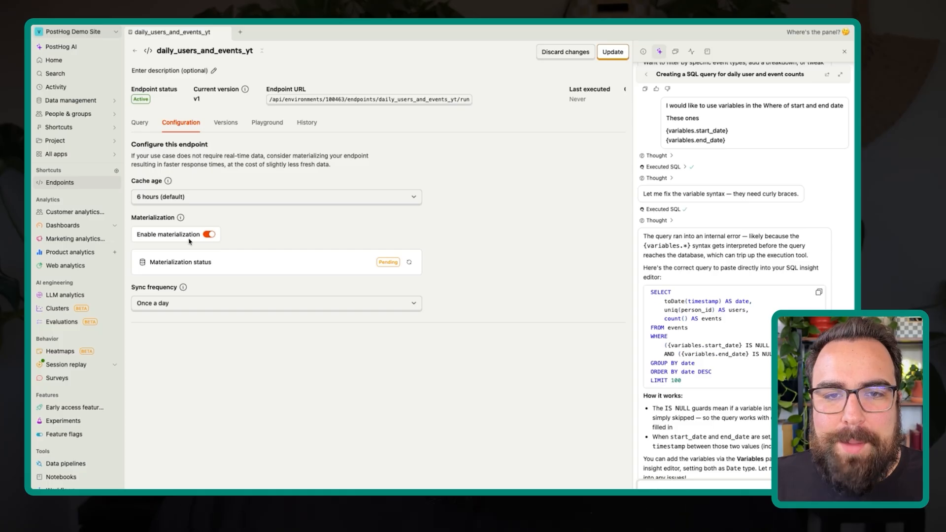
click(209, 235)
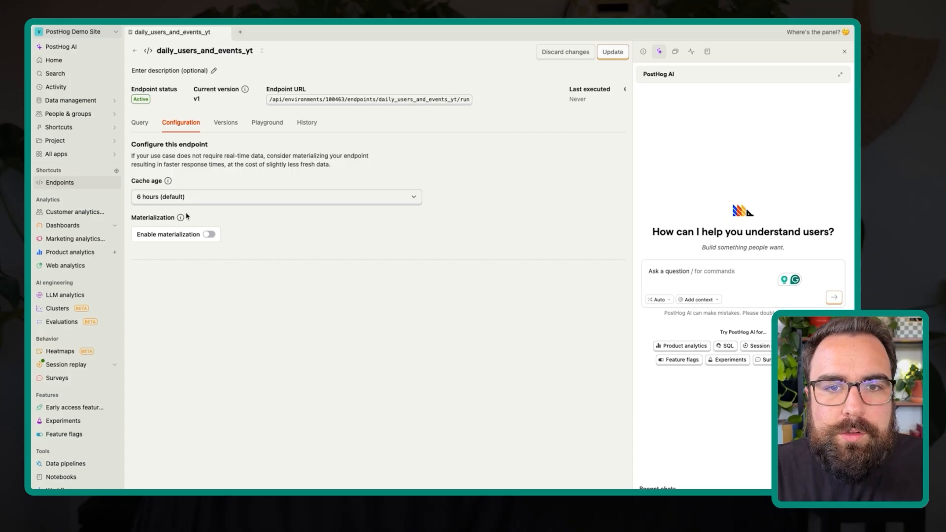
click(209, 235)
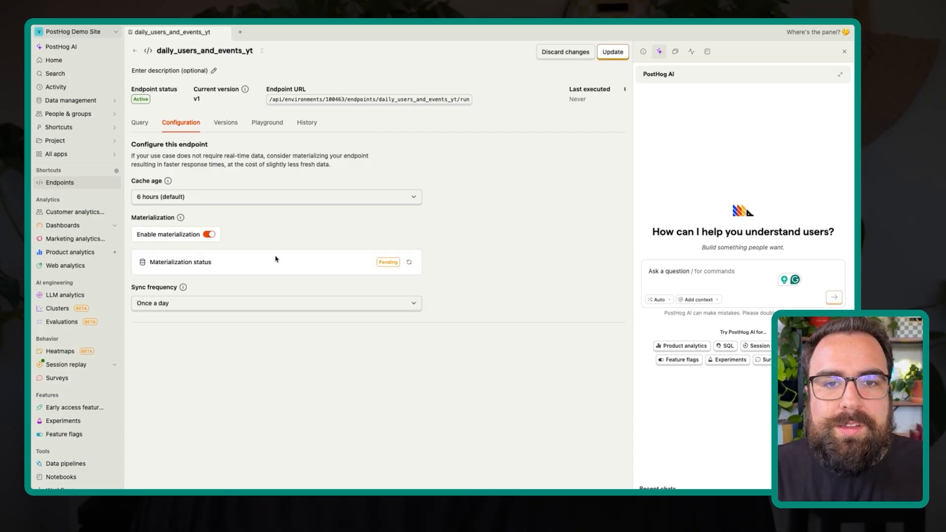
- Check the available sync frequencies for the endpoint's materialization, keeping Once a day
click(189, 303)
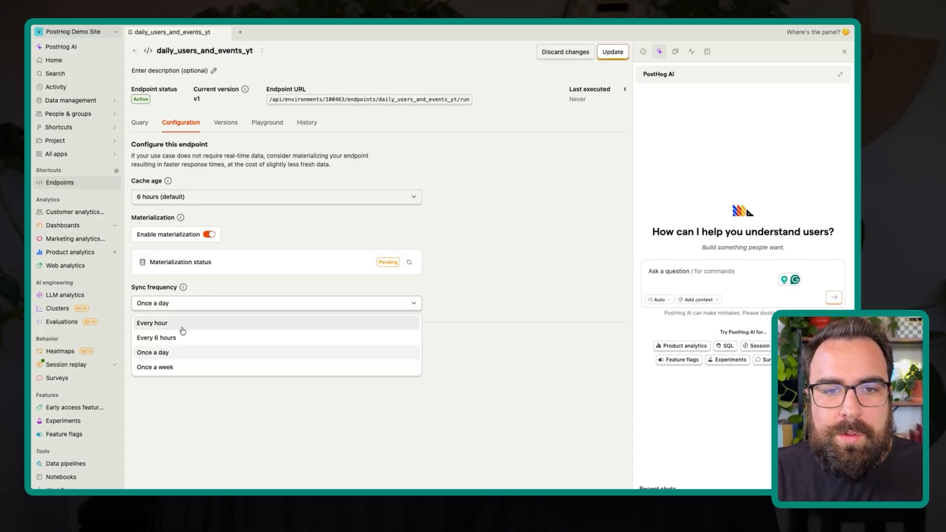
click(270, 234)
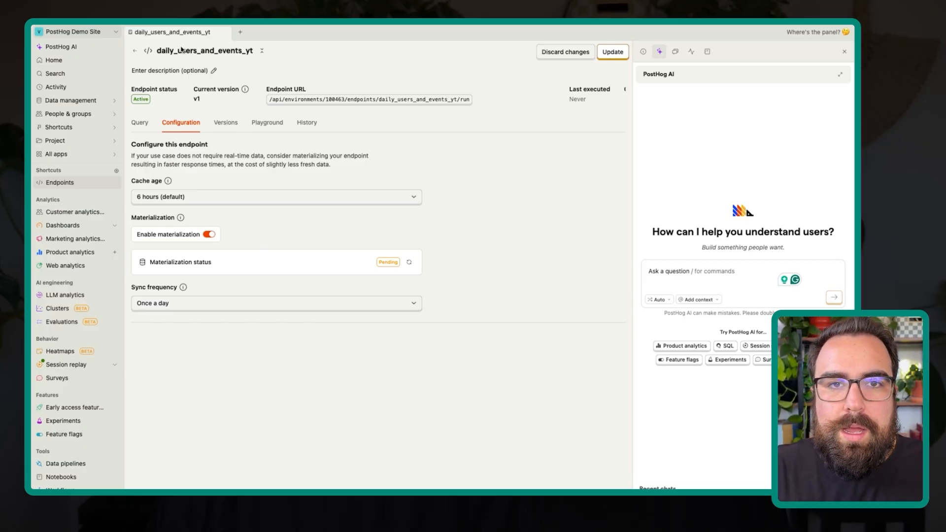
- Reopen the daily_users_and_events_yt endpoint from the endpoints list and copy its entire SQL query
click(136, 51)
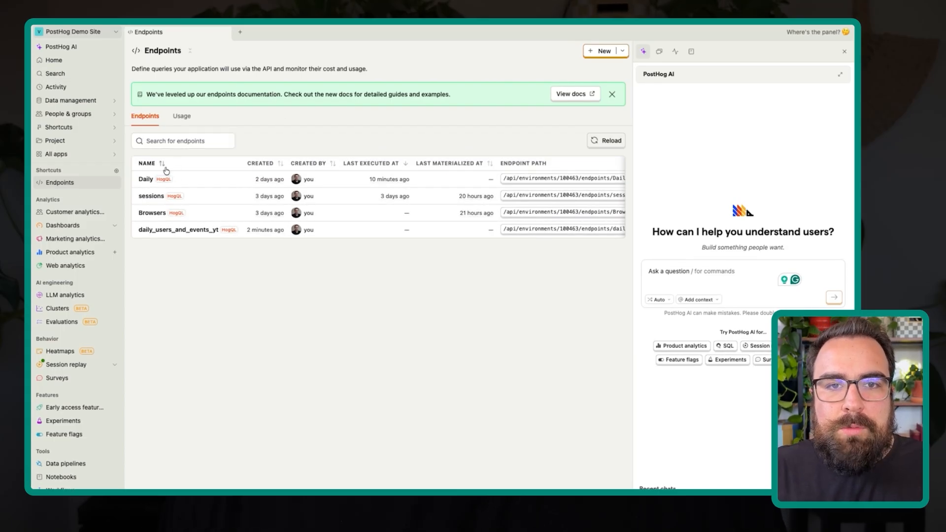
click(189, 232)
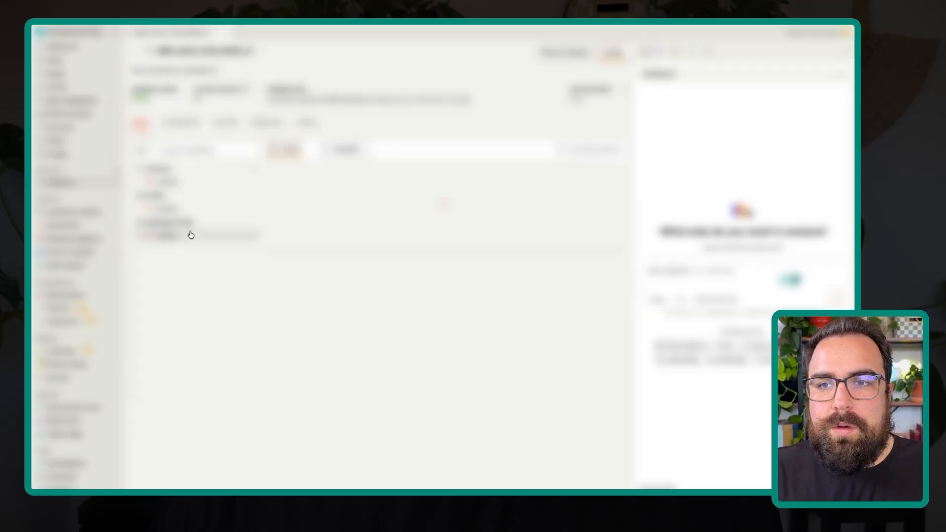
key(ctrl+a)
key(super+c)
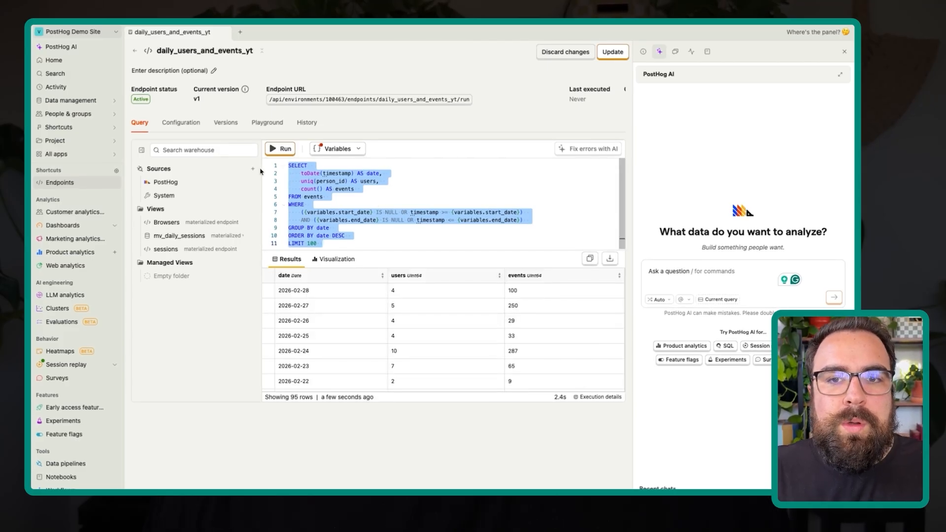
- Open the SQL editor in a new tab, paste the copied endpoint query and run it
click(239, 33)
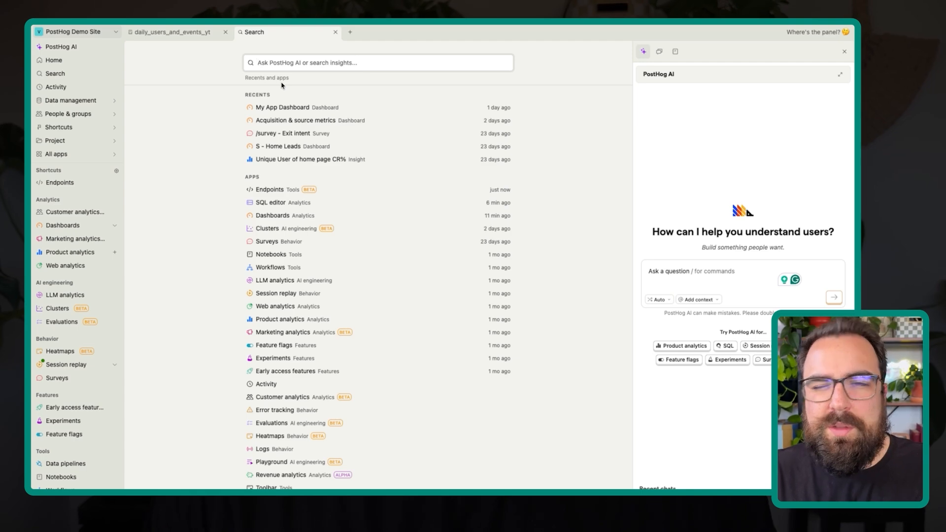
text(sal)
key(BackSpace)
key(BackSpace)
text(l)
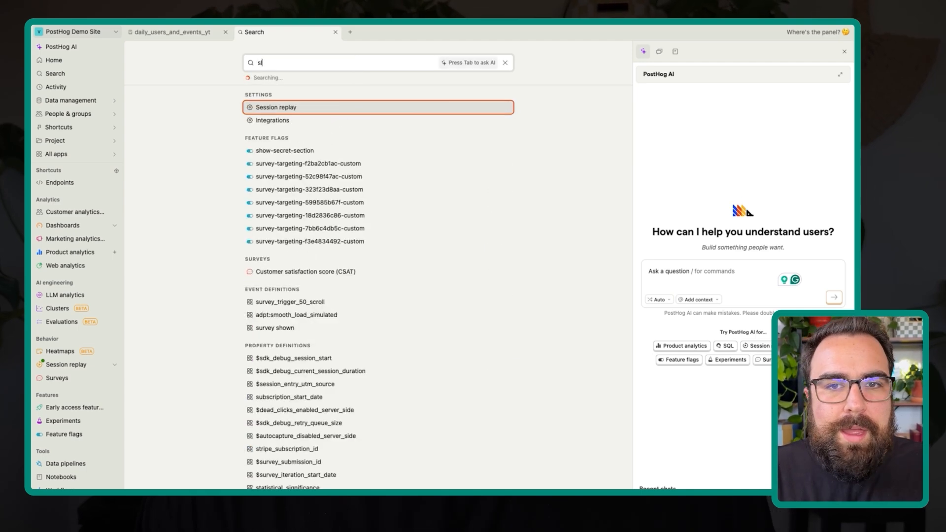
key(BackSpace)
key(BackSpace)
text(sql)
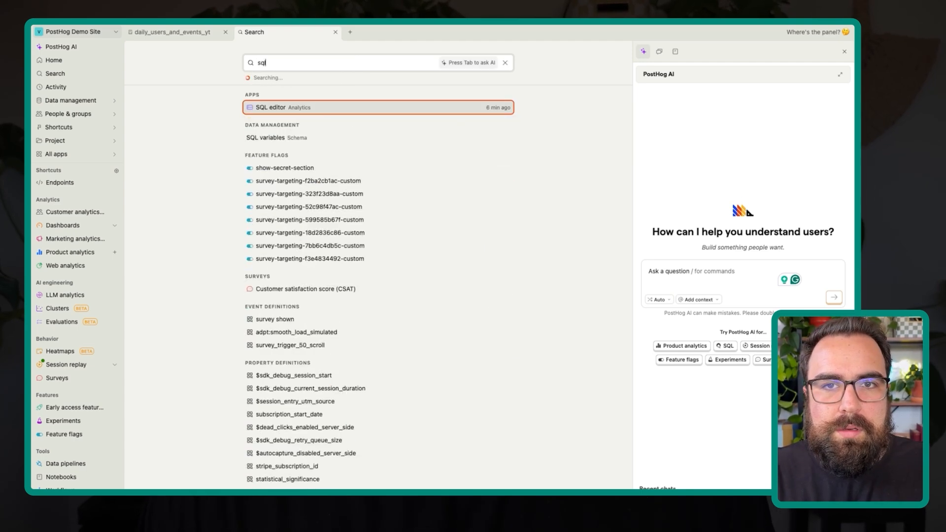
click(281, 105)
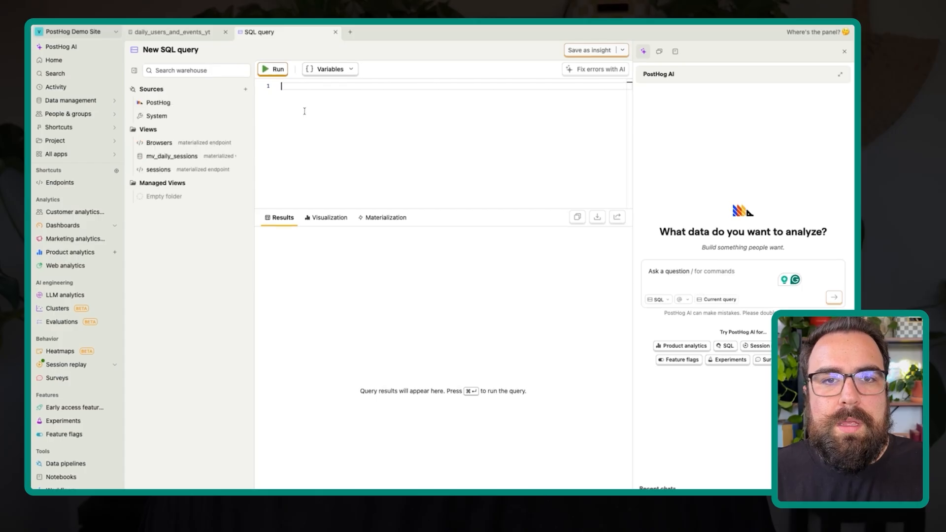
key(super+v)
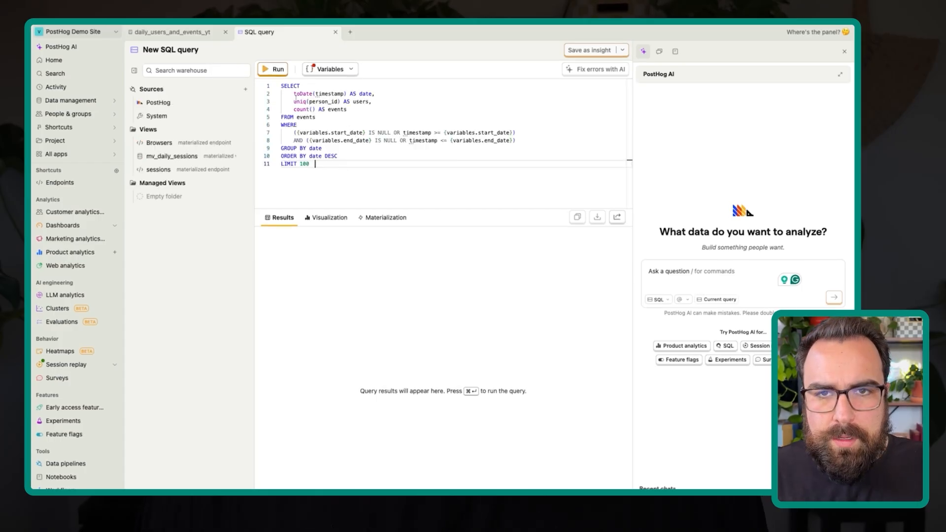
click(276, 69)
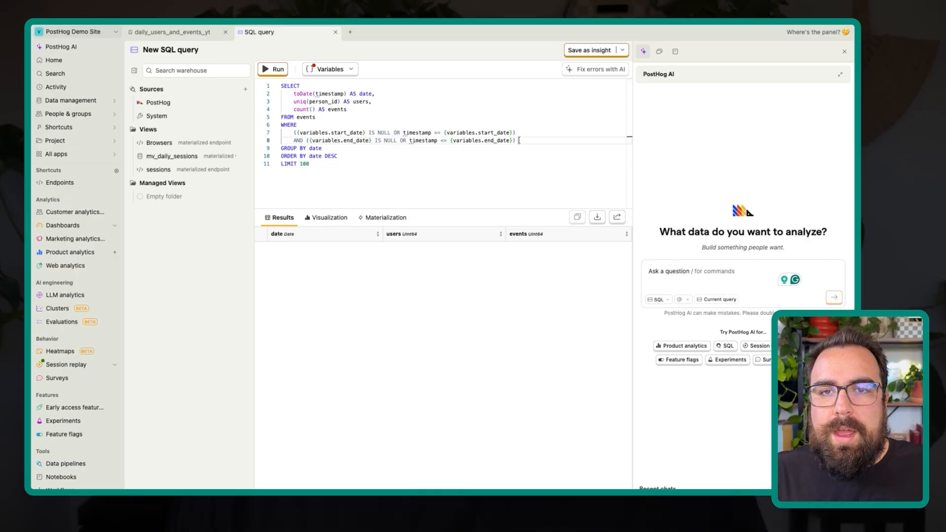
- Remove the WHERE clause with the date variables and the LIMIT 100 line from the new query, running it without the date filter
drag(521, 141, 275, 128)
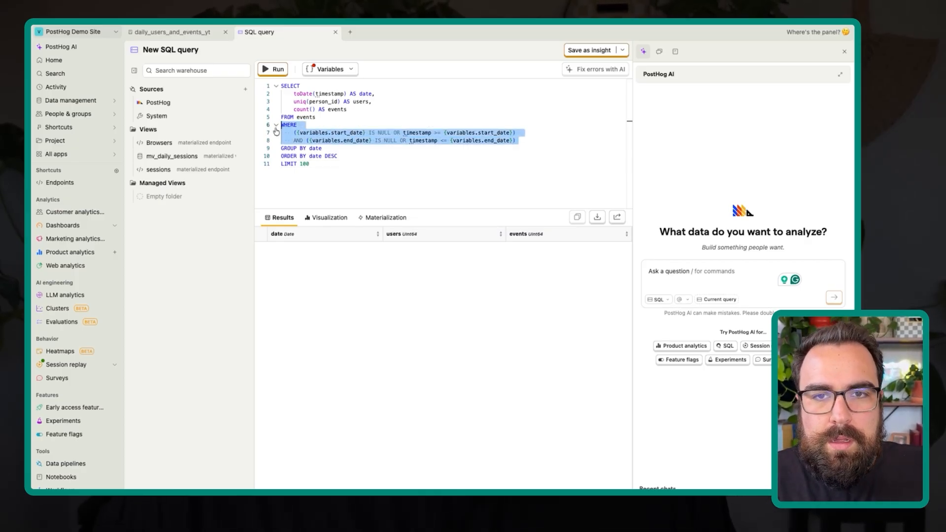
key(BackSpace)
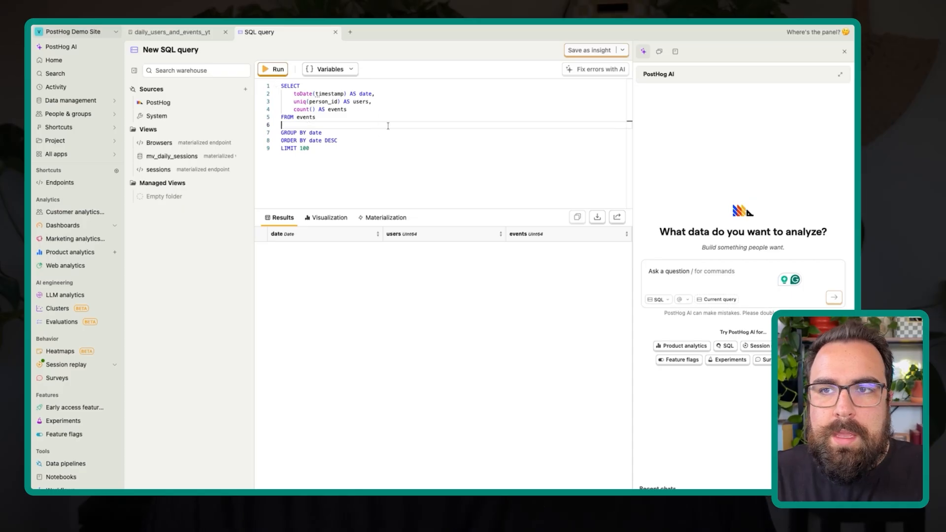
key(ctrl+Return)
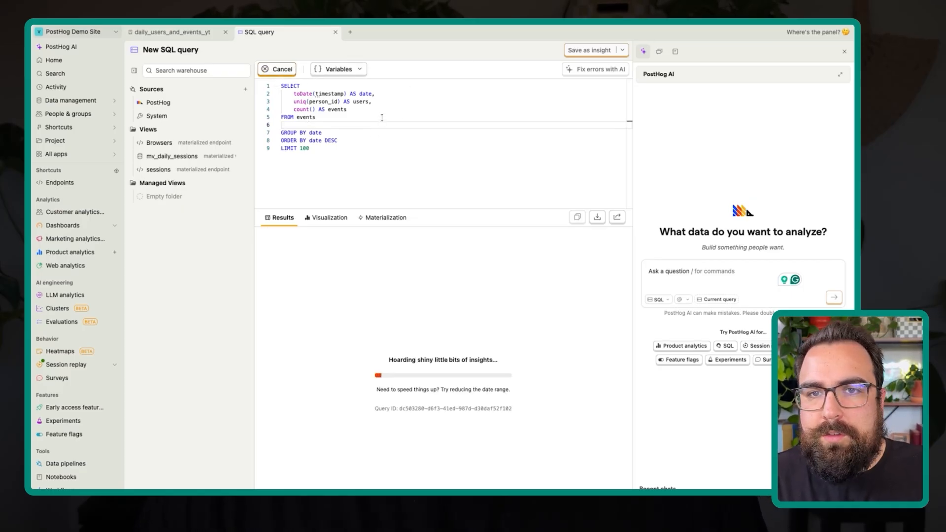
click(325, 147)
key(super+BackSpace)
key(BackSpace)
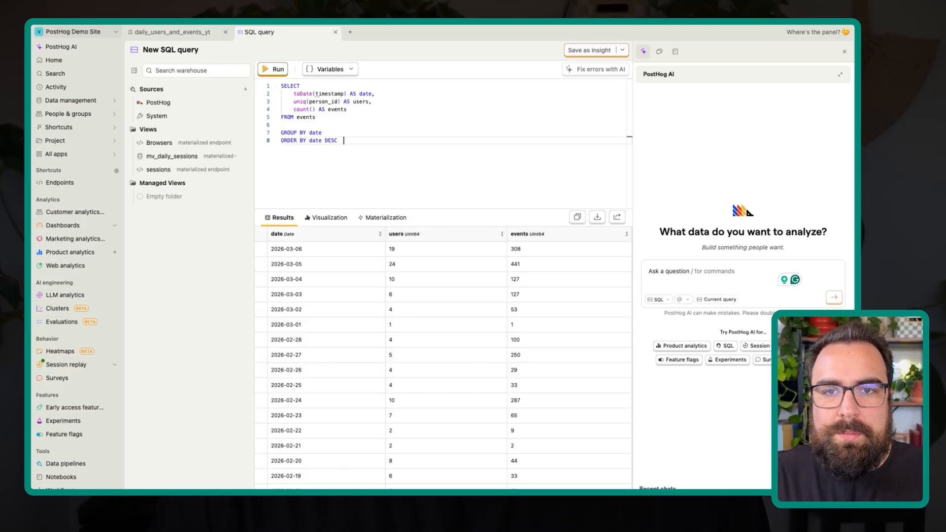
- Save the unfiltered query as a view named yt_daily_events and materialize it
click(321, 121)
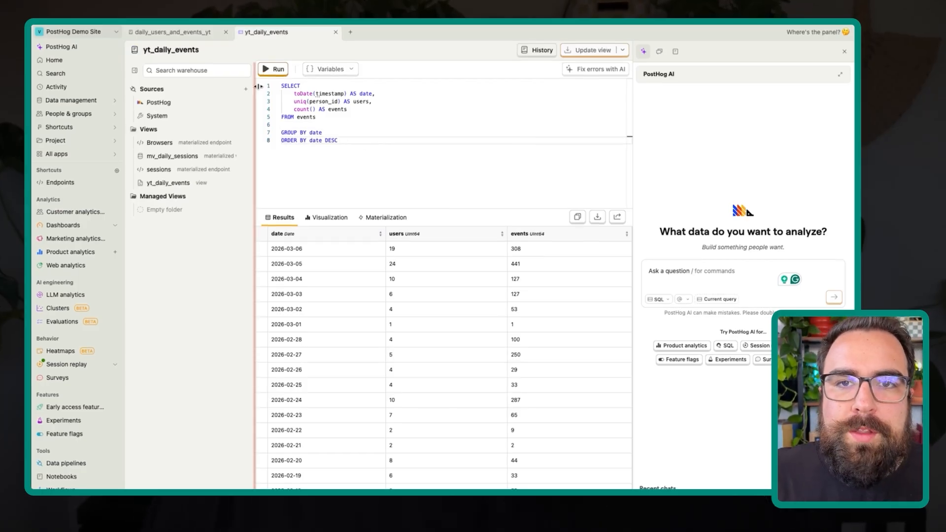
key(super+Return)
click(294, 125)
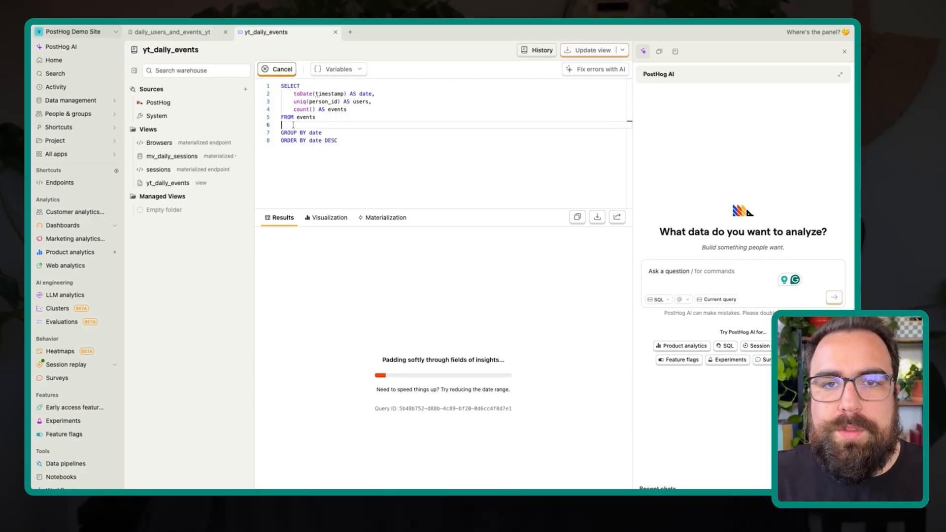
click(392, 217)
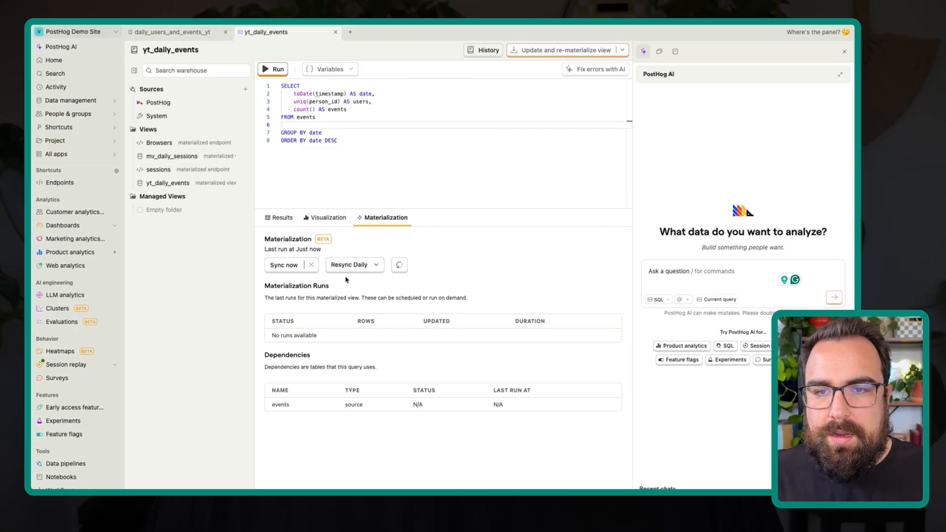
- Examine the columns of the yt_daily_events view, its materialization resync options and its query
click(140, 184)
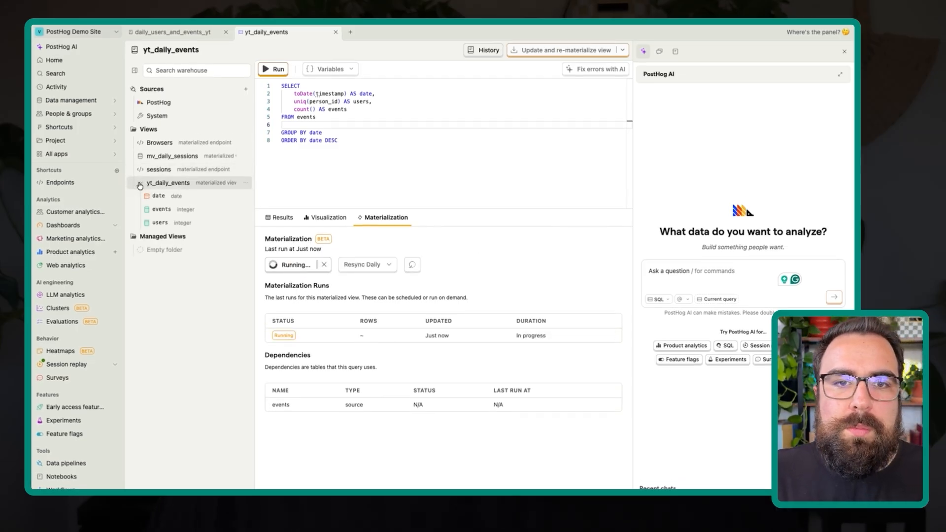
click(140, 184)
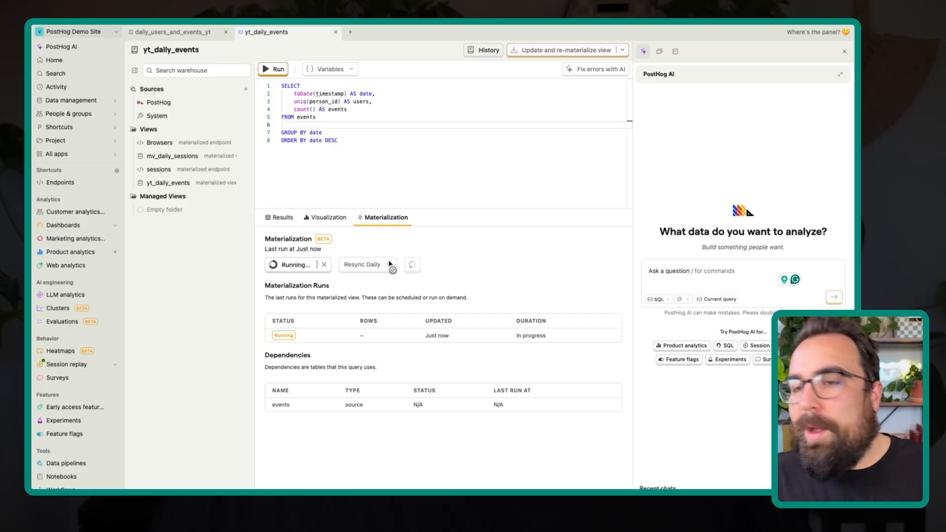
click(368, 265)
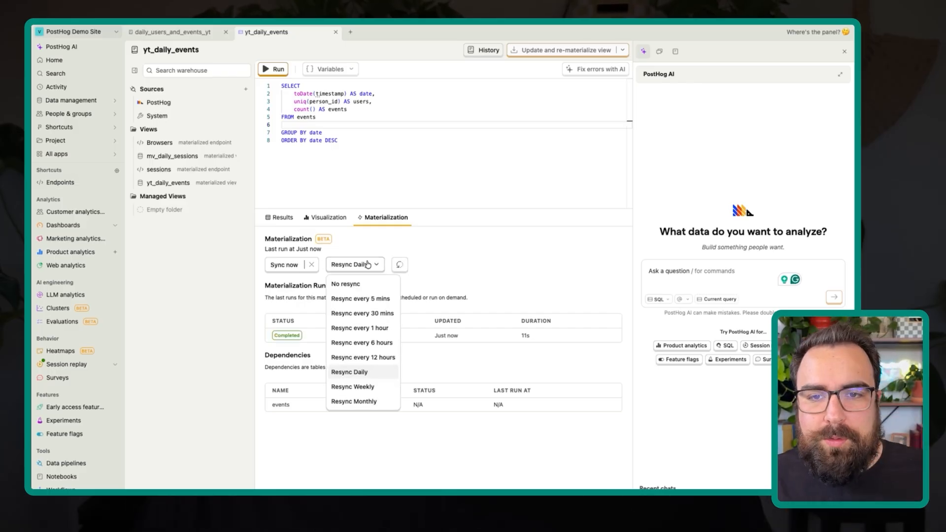
click(486, 250)
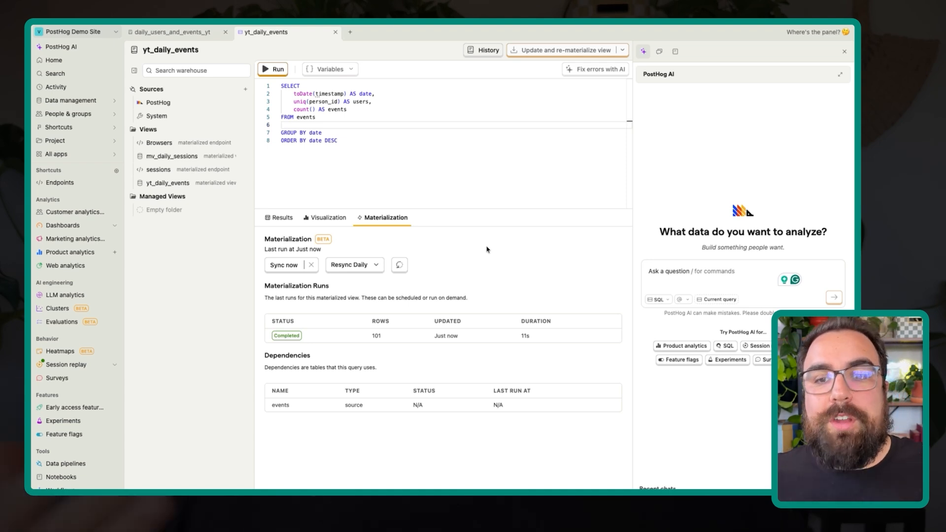
click(378, 261)
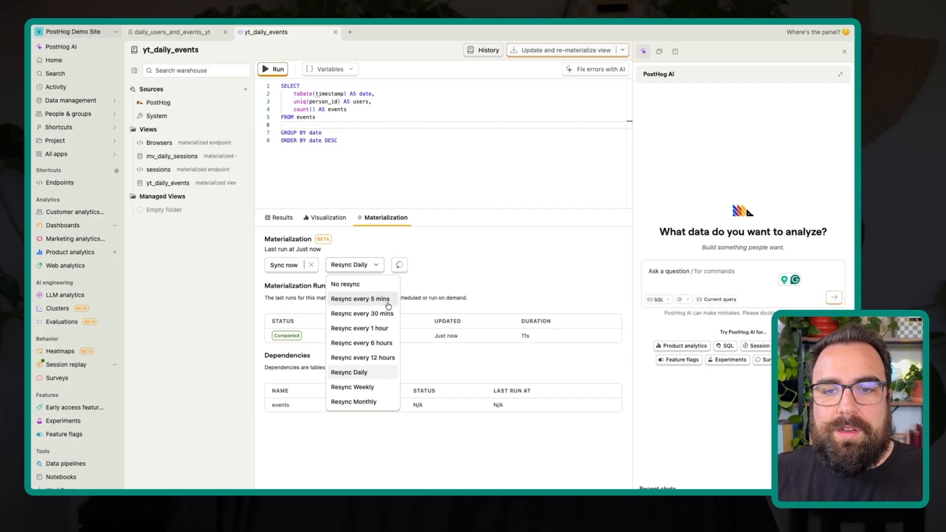
click(443, 266)
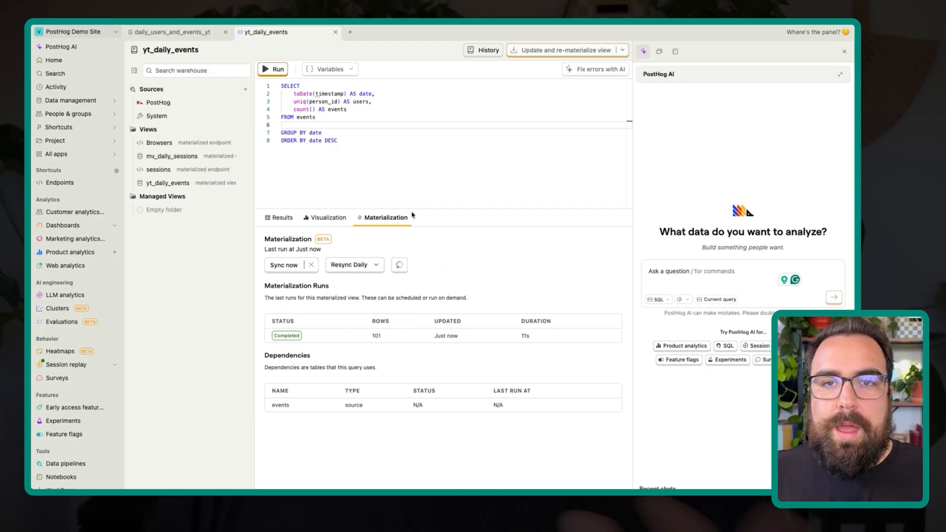
click(394, 177)
drag(360, 149, 284, 109)
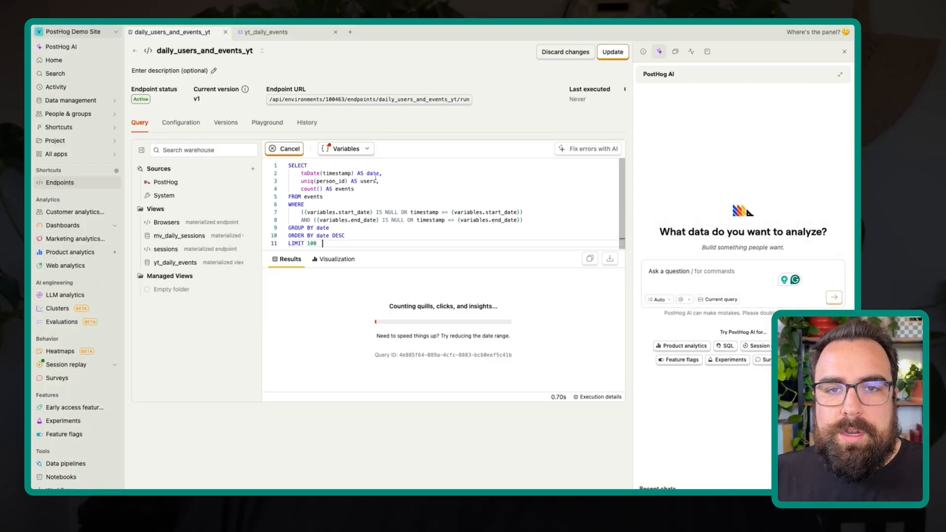
- Switch back to the daily_users_and_events_yt endpoint and change its query's source table to yt_daily_events
click(357, 188)
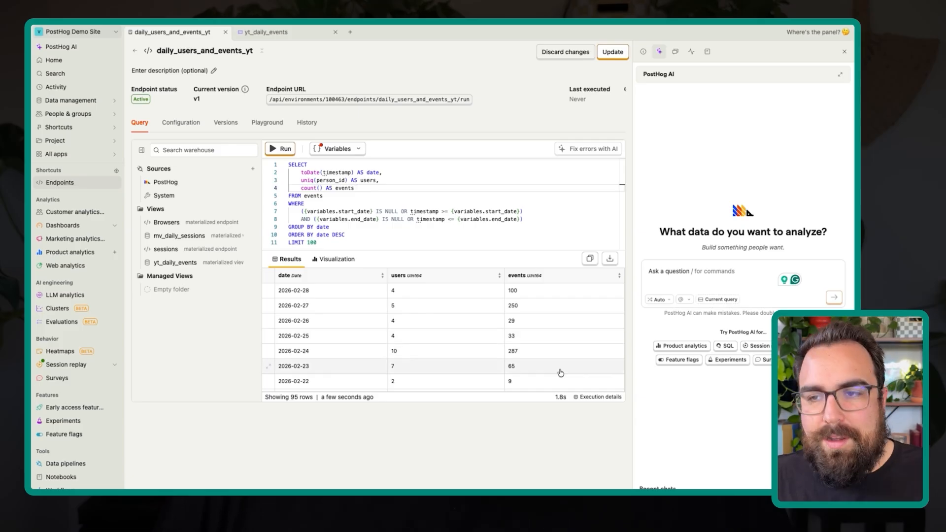
scroll(560, 373, down, 1)
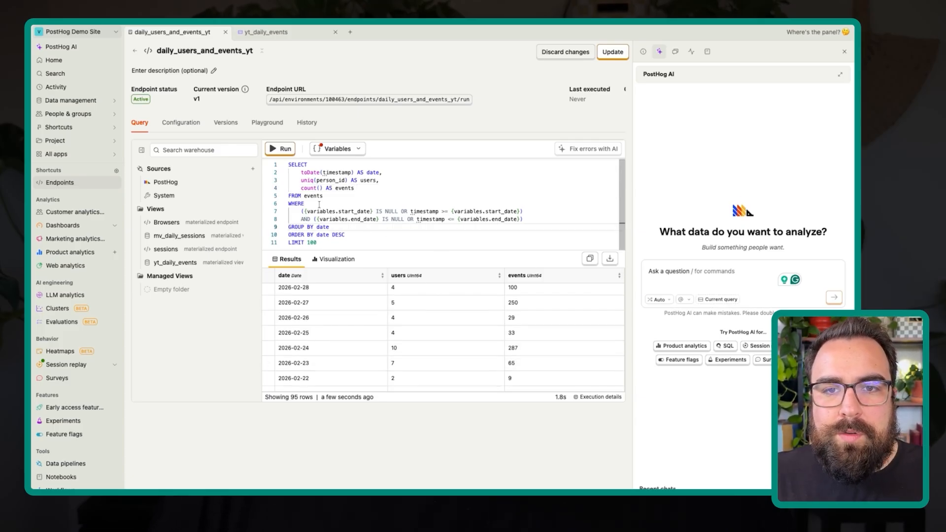
drag(329, 196, 304, 196)
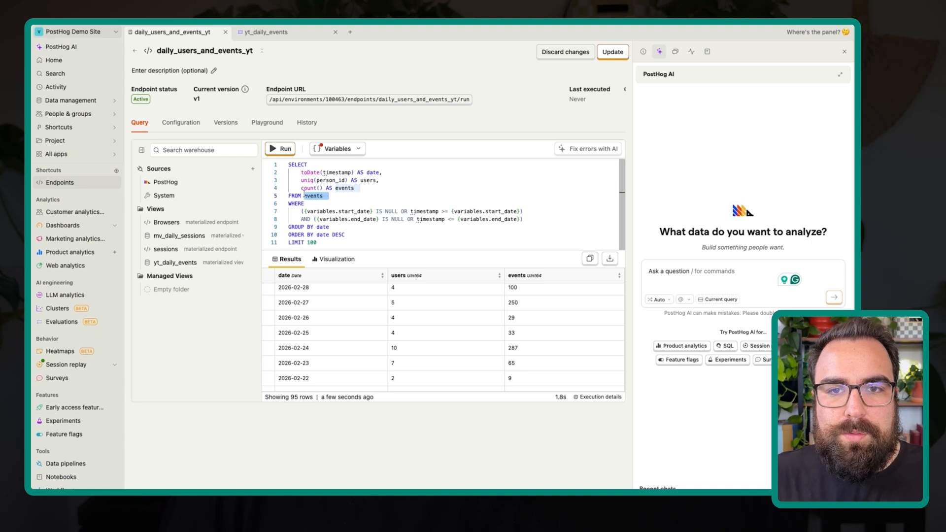
text(yt_)
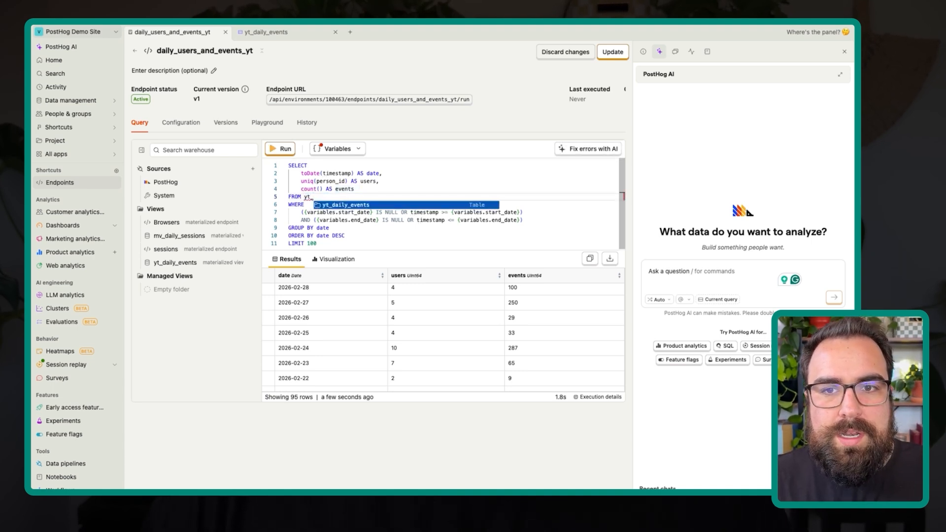
key(Tab)
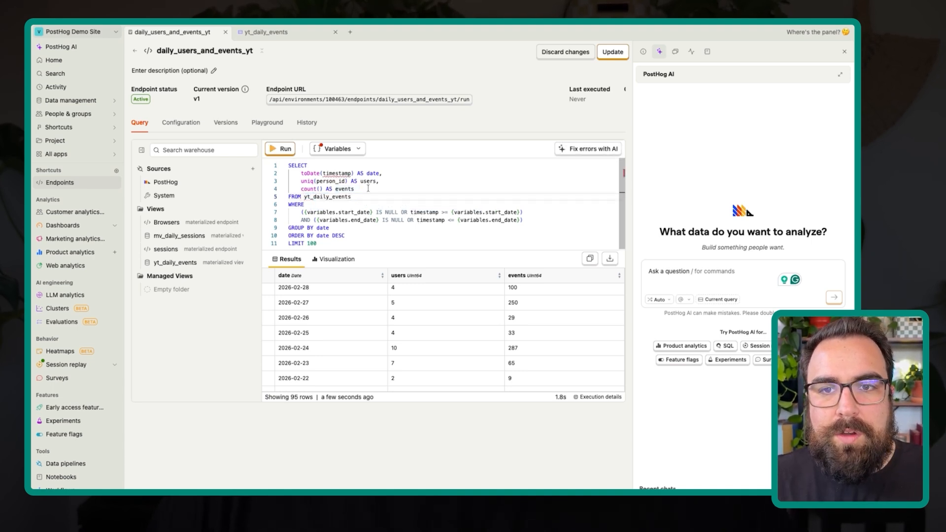
- Replace the endpoint query's selected columns with *, remove the LIMIT 100 line and run the query
drag(368, 188, 294, 174)
key(BackSpace)
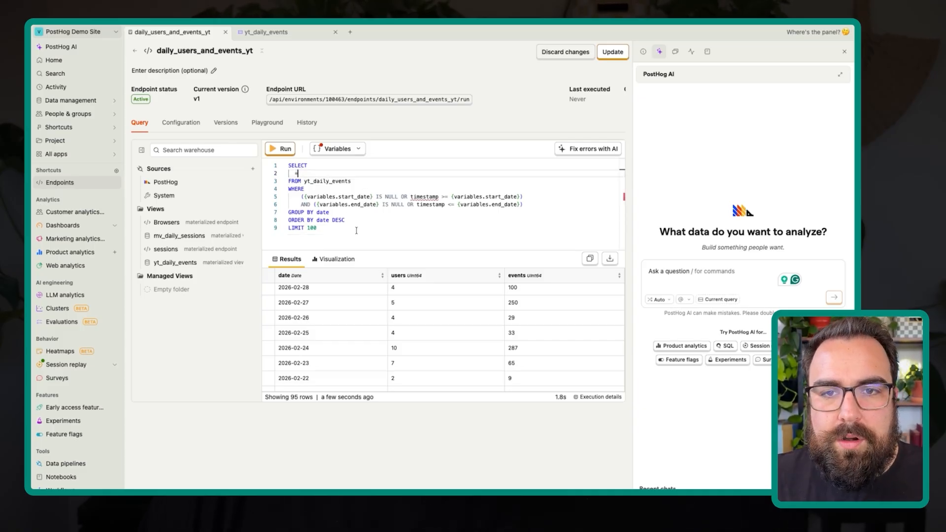
click(333, 230)
key(BackSpace)
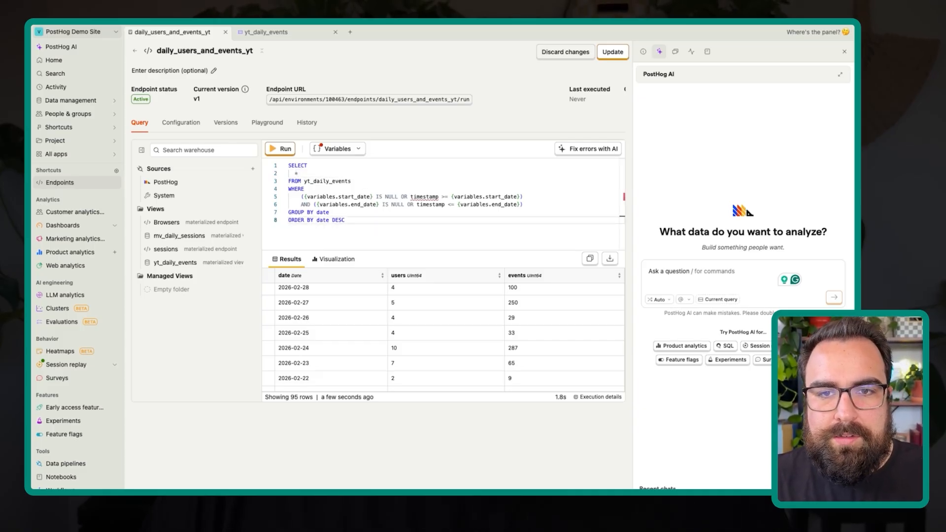
click(285, 149)
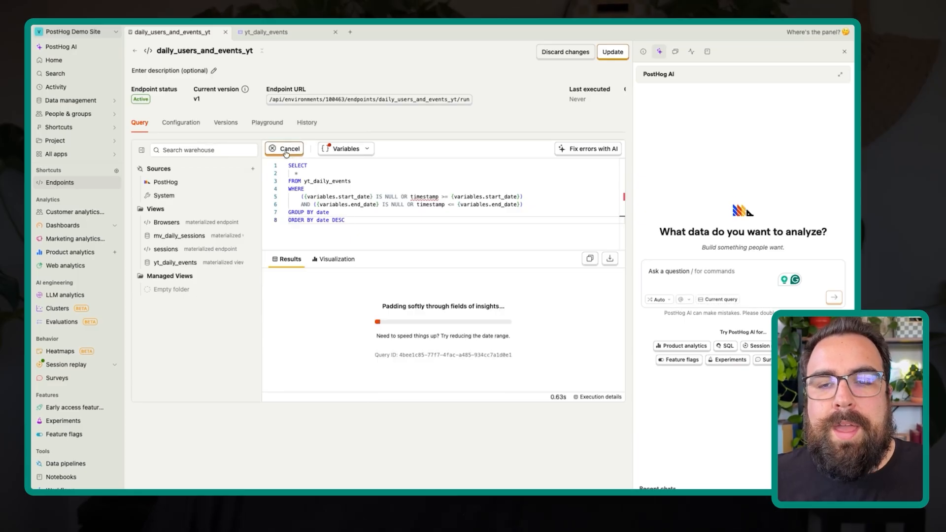
- Replace timestamp with date in both the start_date and end_date conditions and run the query
double_click(325, 197)
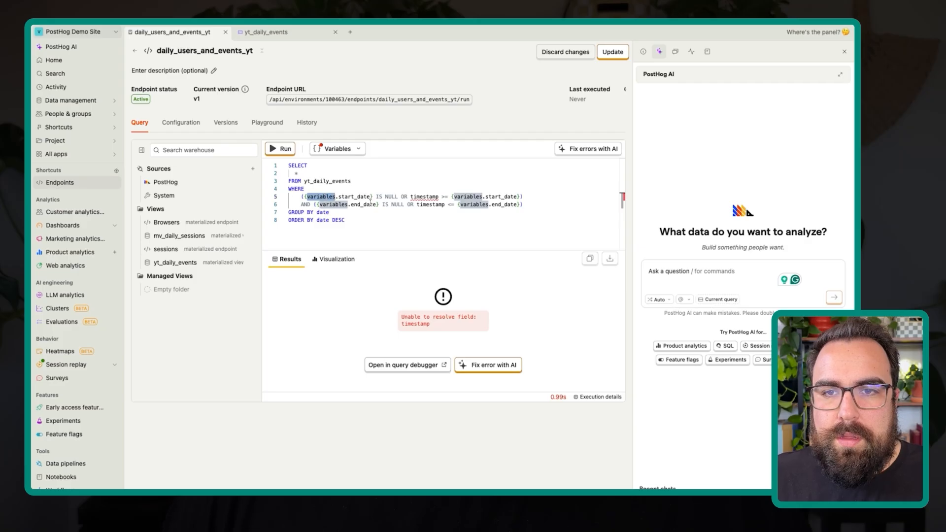
double_click(391, 197)
double_click(424, 196)
text(date)
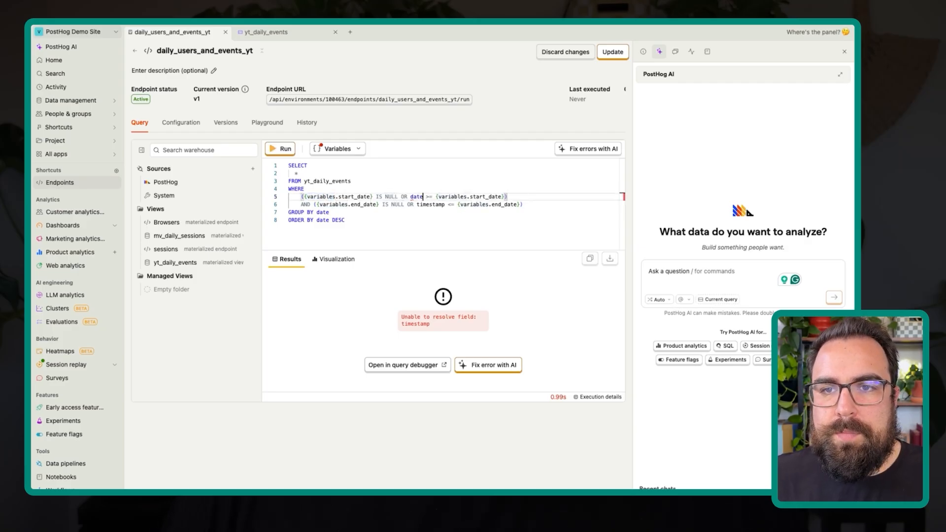
double_click(427, 204)
text(date)
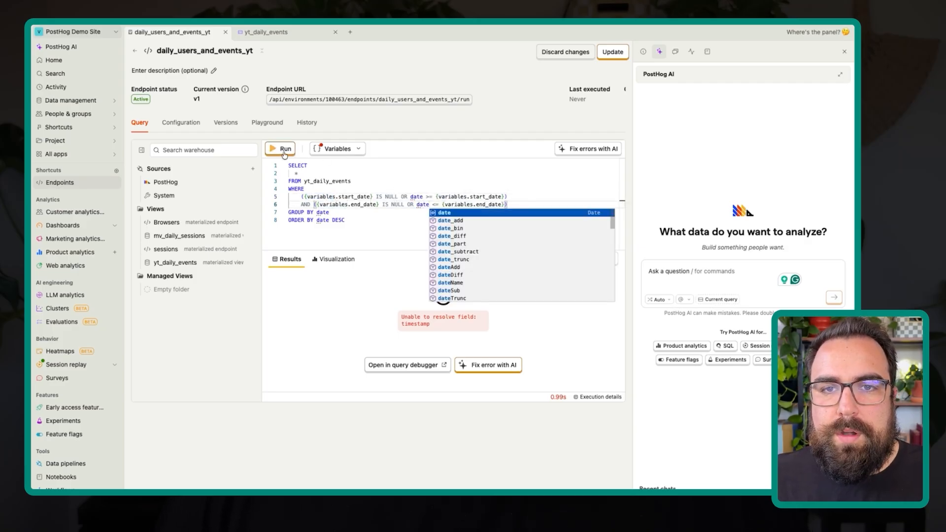
click(278, 149)
- Wrap the date column in a todate() conversion in the end_date and start_date conditions
click(416, 205)
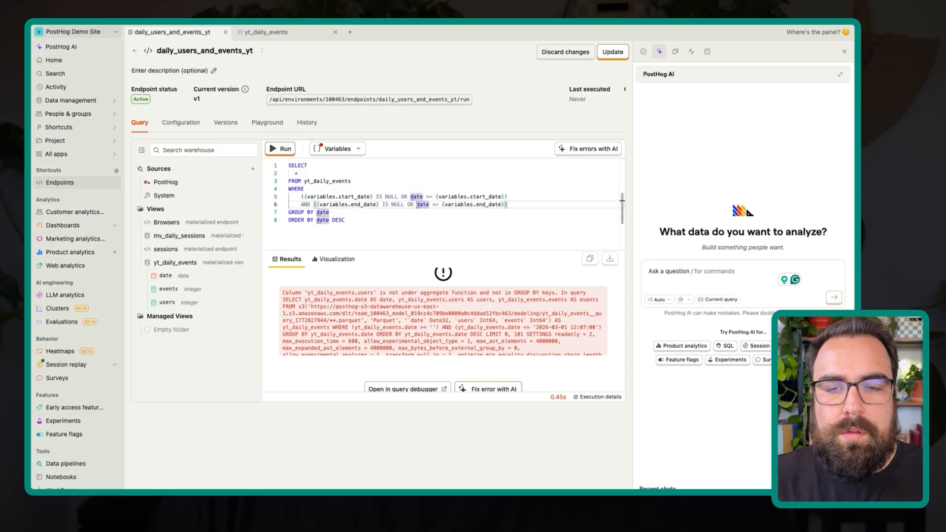
text(todate(date)
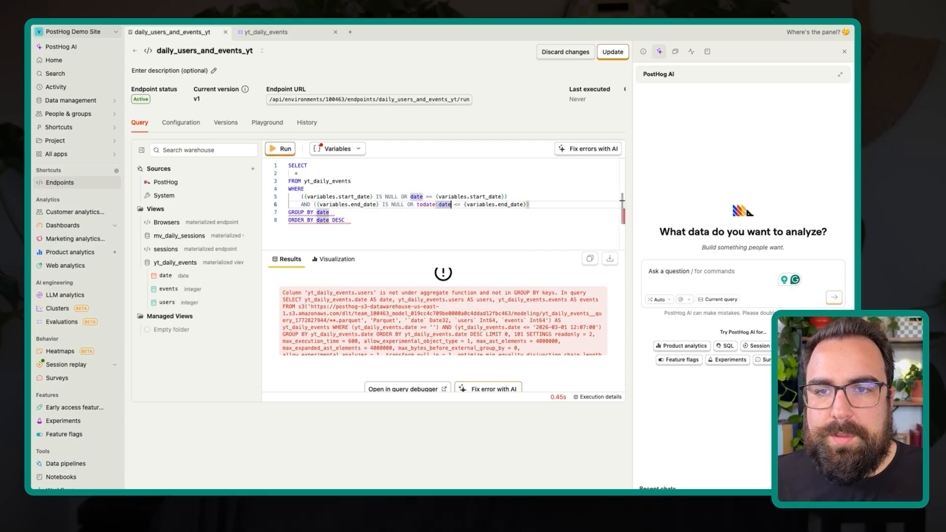
text())
click(453, 196)
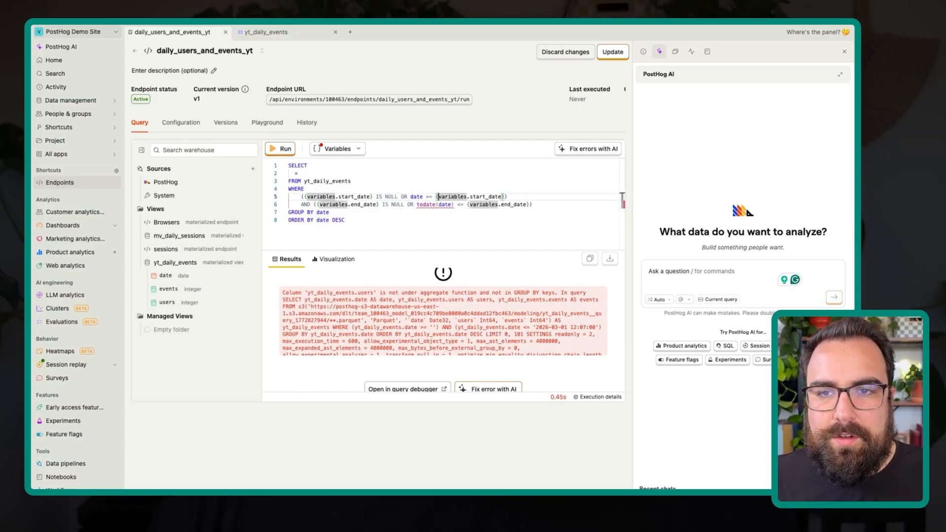
key(alt+Left)
key(alt+Left)
text(todat)
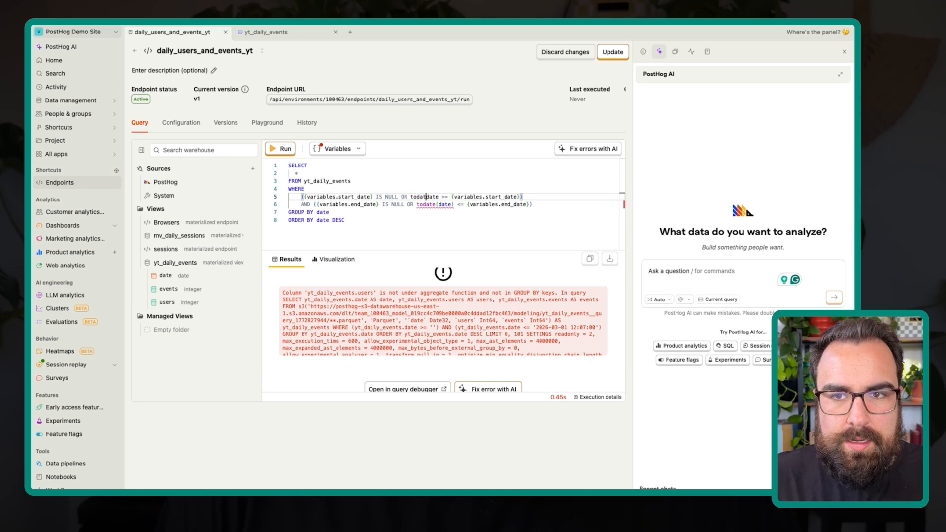
text(e()
key(alt+Right)
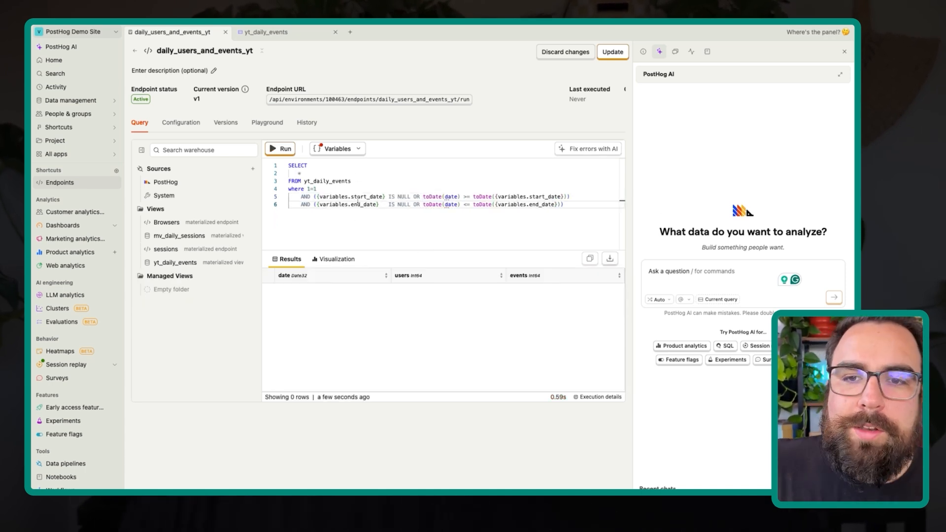
- Put the 1=1 condition on its own line below where and review the toDate comparisons in the date filters
double_click(306, 196)
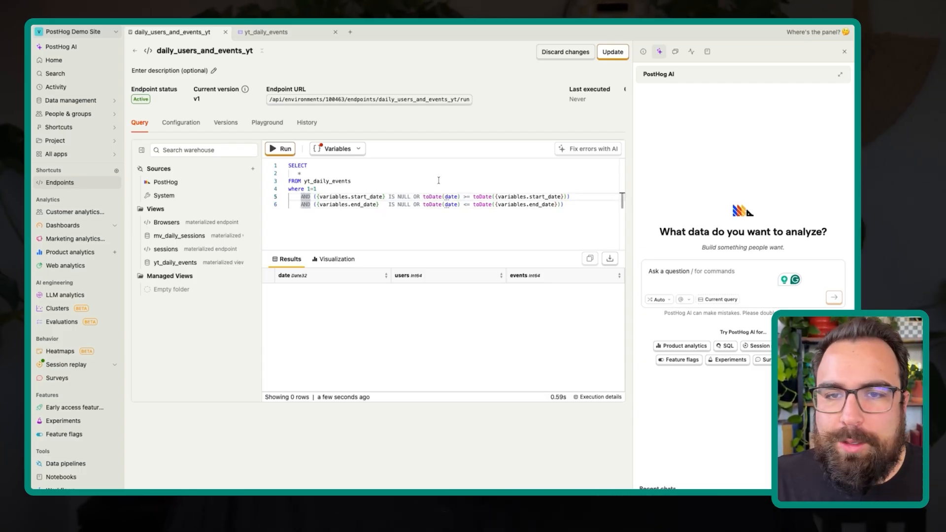
double_click(305, 189)
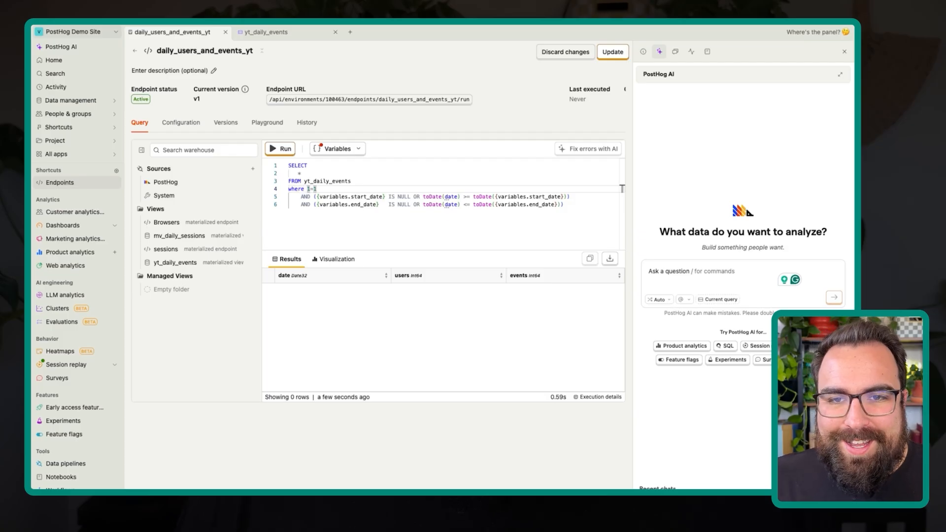
key(Return)
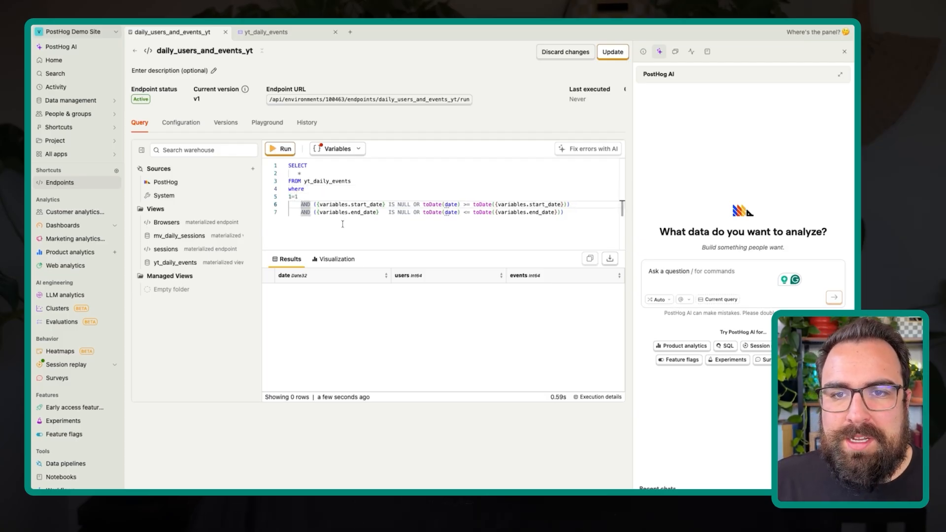
drag(331, 212, 461, 212)
click(431, 212)
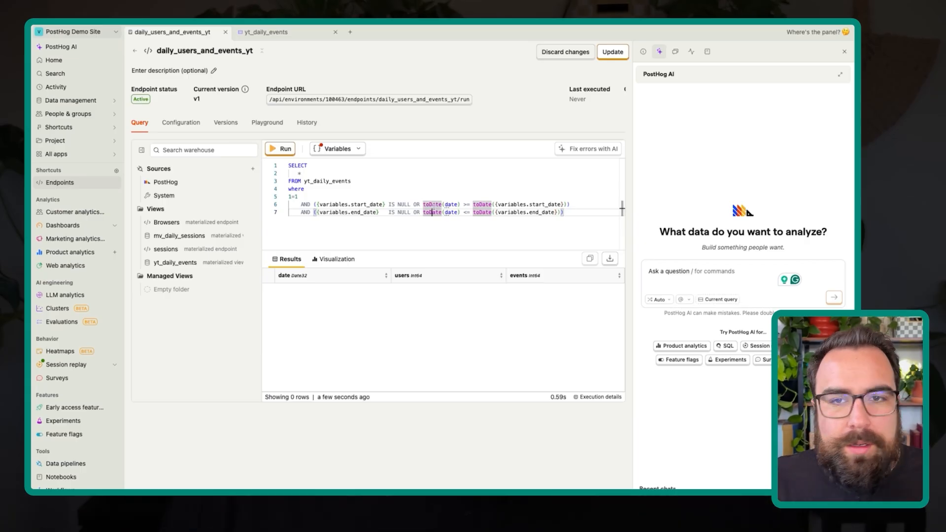
click(477, 195)
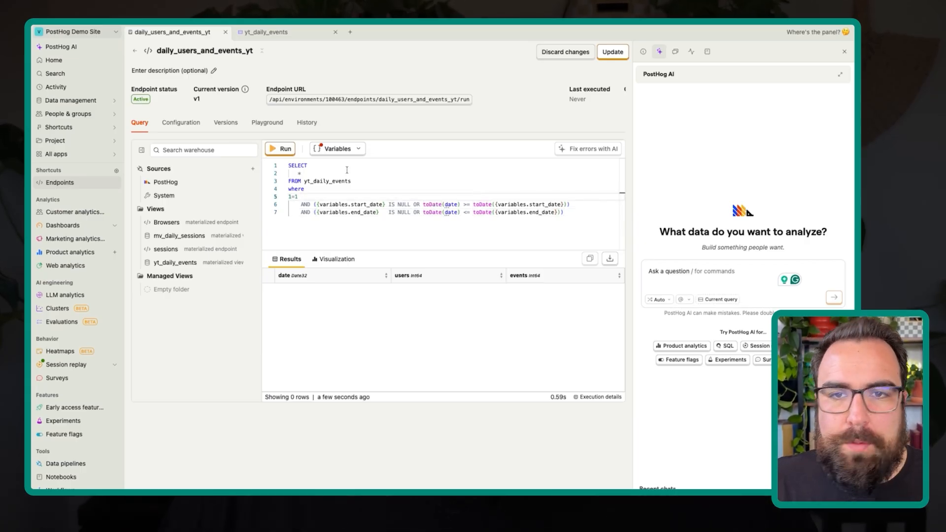
- Pick February 1, 2026 for the Start Date variable and apply March 1, 2026 to the End Date variable
click(353, 148)
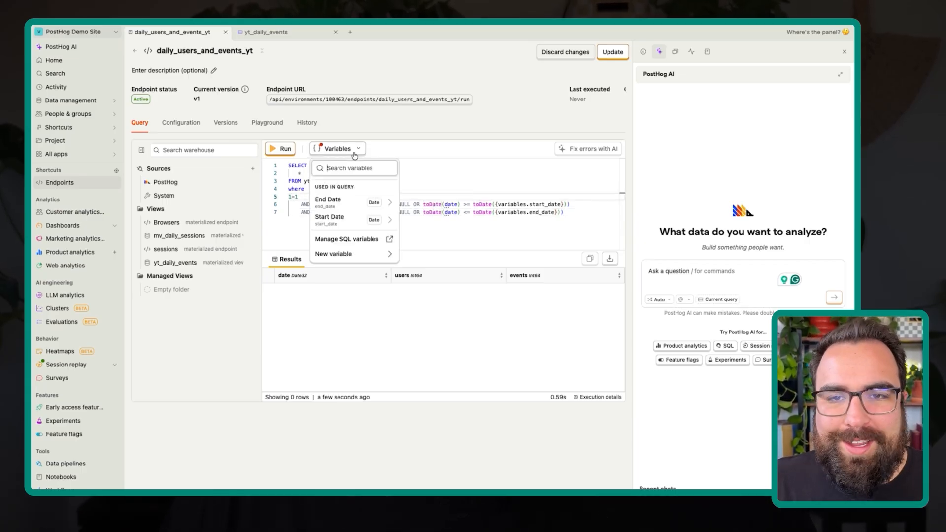
click(359, 221)
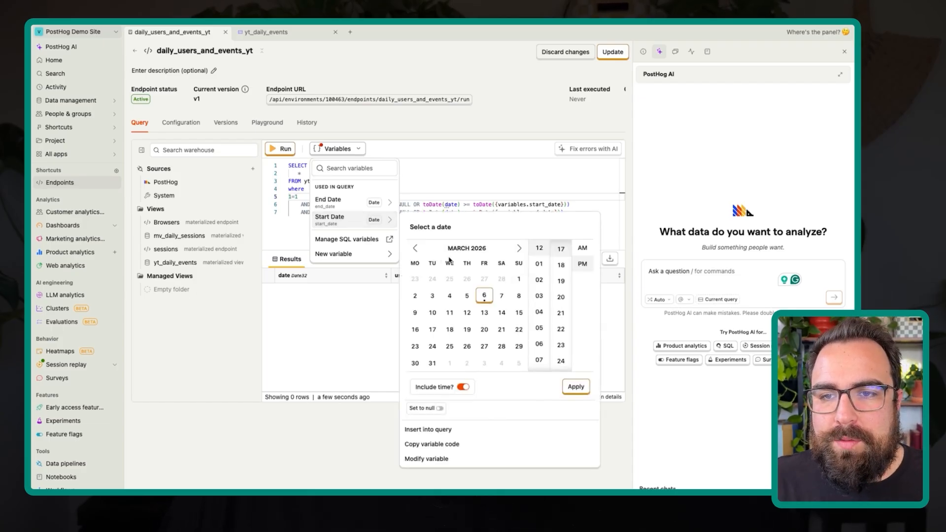
click(415, 248)
click(518, 278)
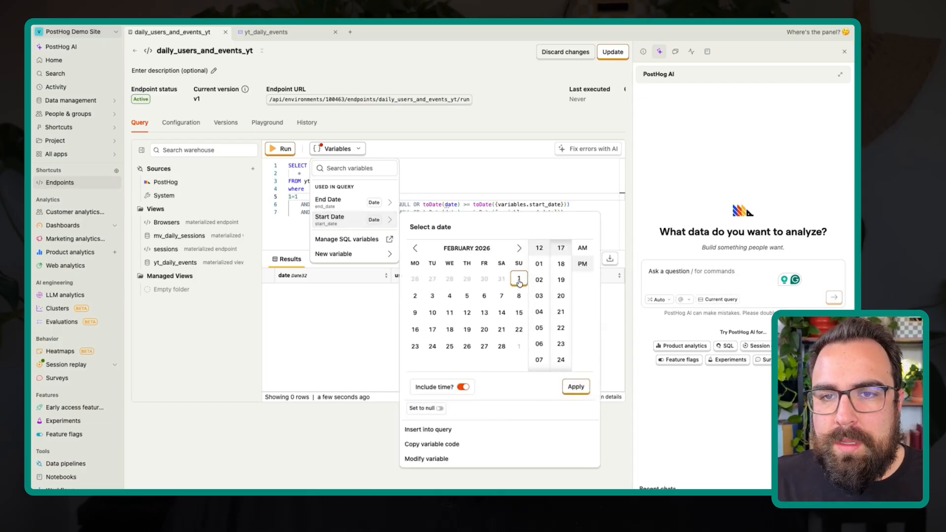
click(357, 204)
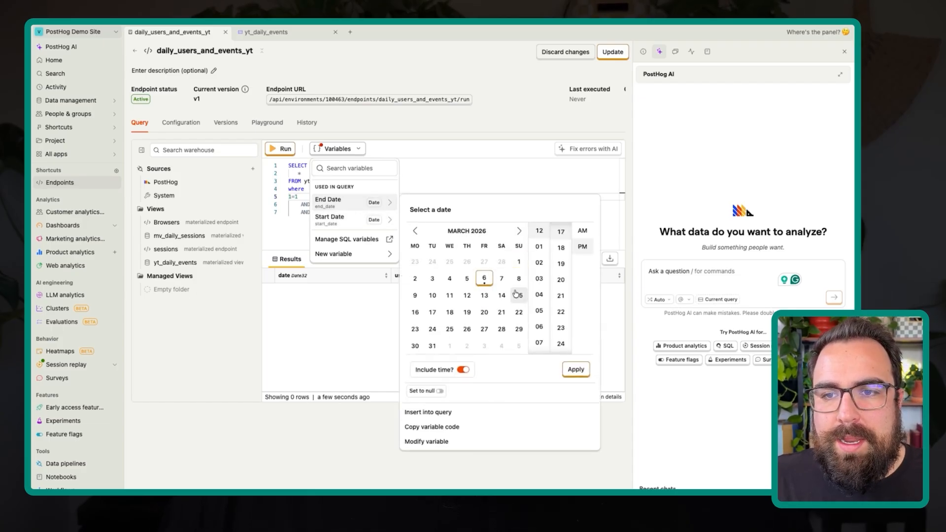
click(519, 263)
click(575, 370)
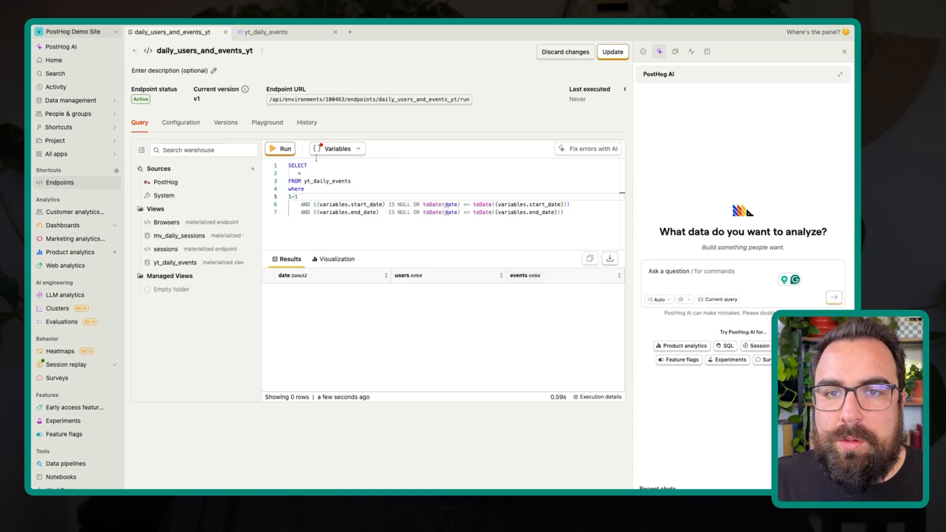
- Run the filtered query, check the returned daily rows and update the endpoint with the new query
click(285, 153)
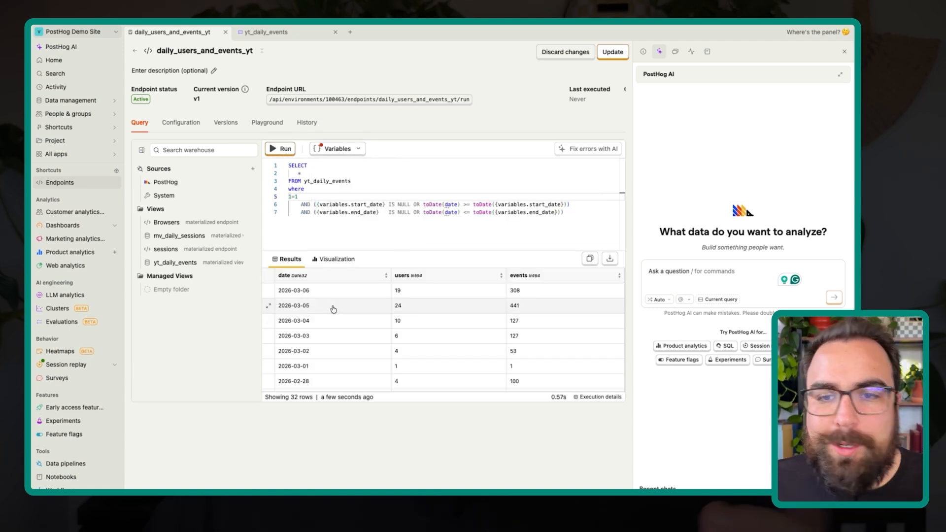
scroll(321, 321, down, 3)
scroll(321, 321, down, 5)
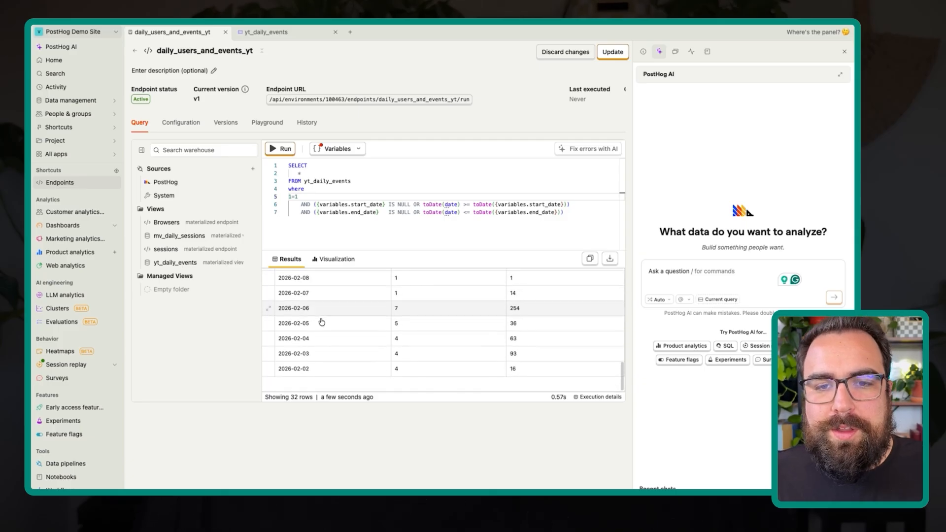
scroll(323, 320, up, 8)
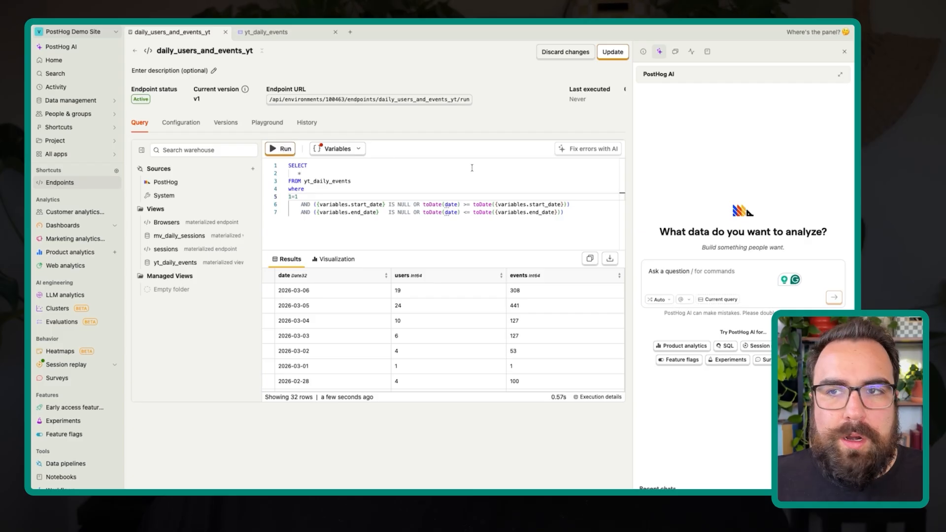
click(623, 51)
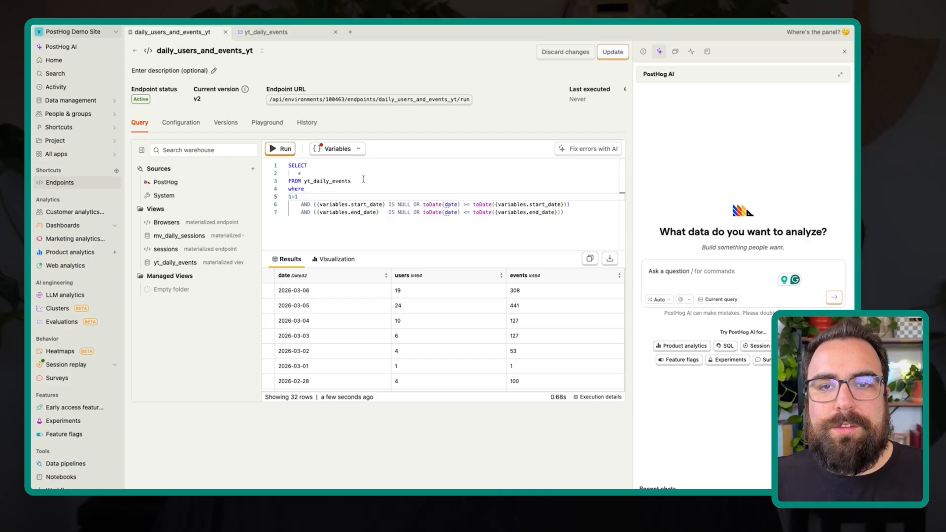
drag(364, 179, 304, 181)
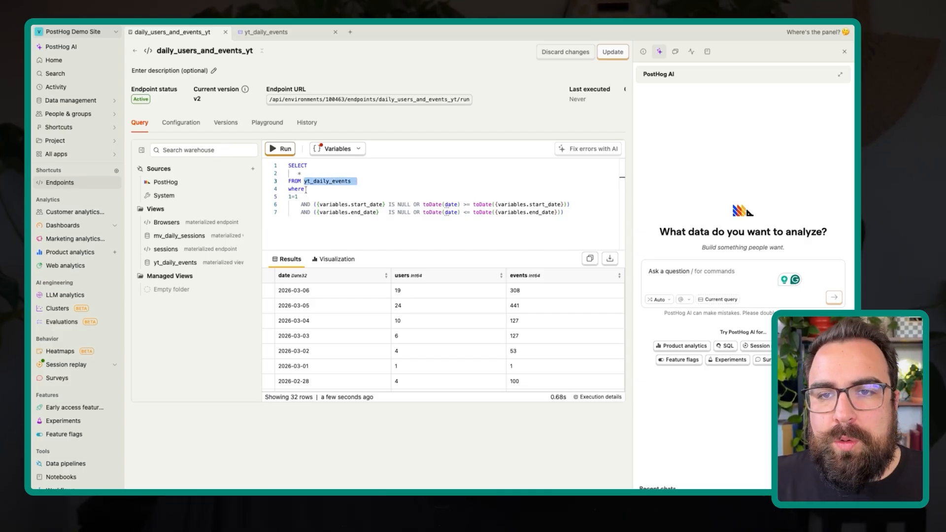
drag(565, 221, 266, 174)
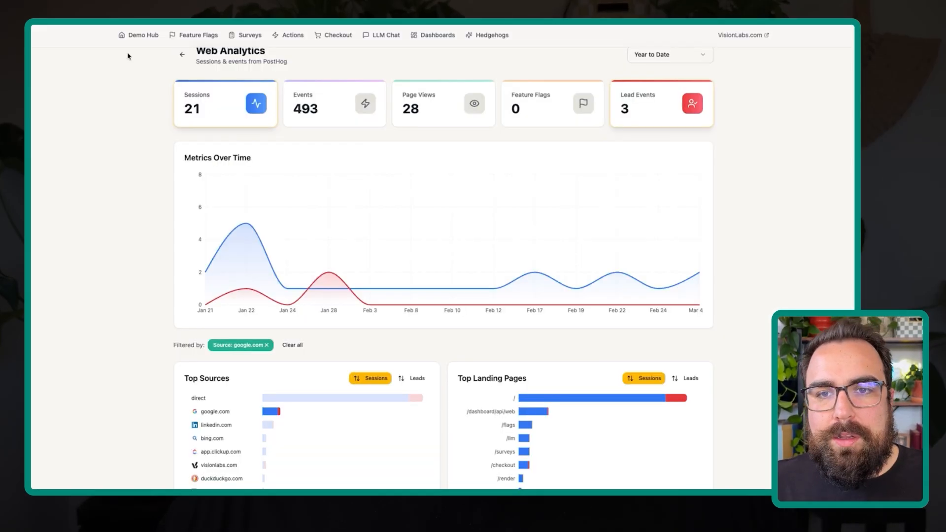
- Switch to the Web Analytics dashboard and examine its metric cards, Metrics Over Time chart and Lead Events metric
scroll(399, 237, down, 1)
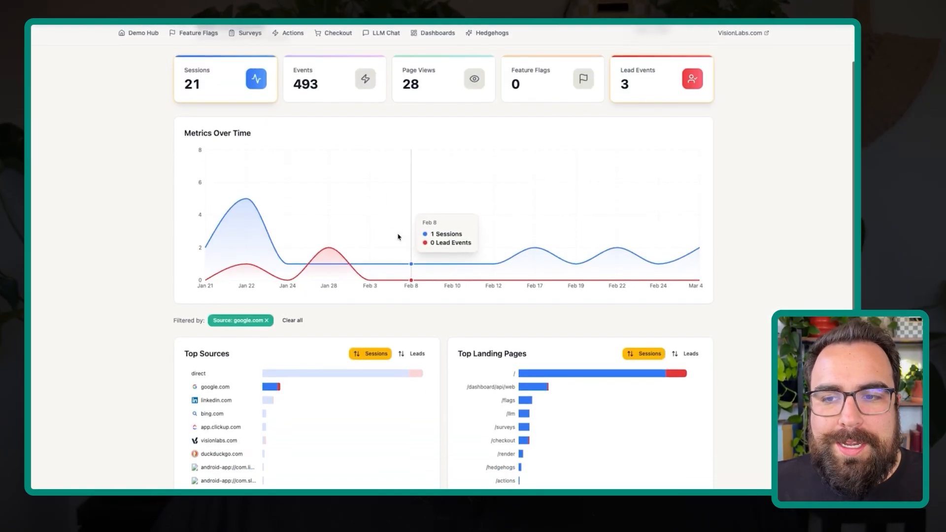
scroll(397, 236, up, 2)
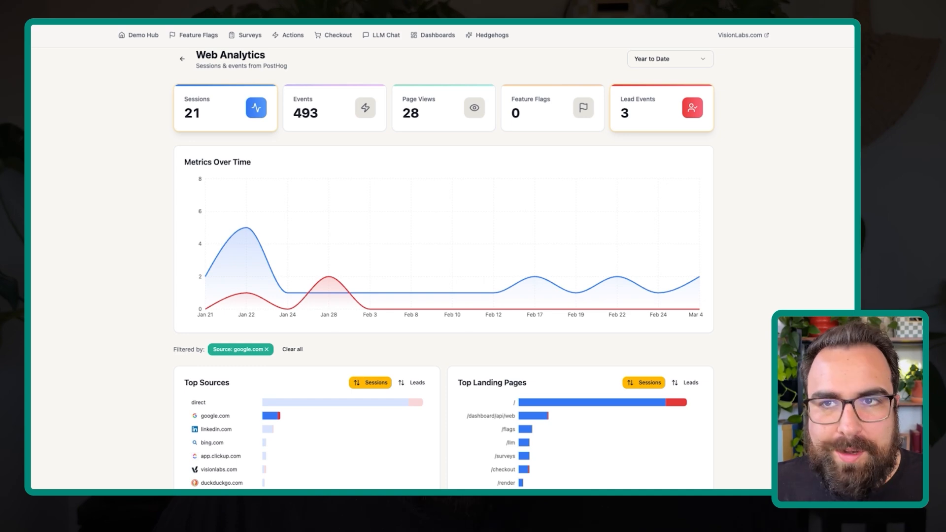
scroll(500, 270, down, 1)
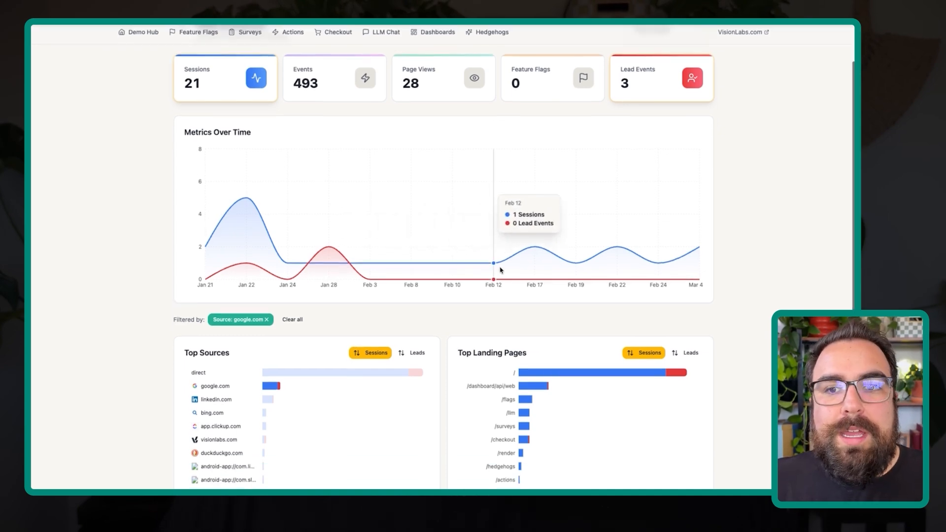
scroll(340, 216, up, 2)
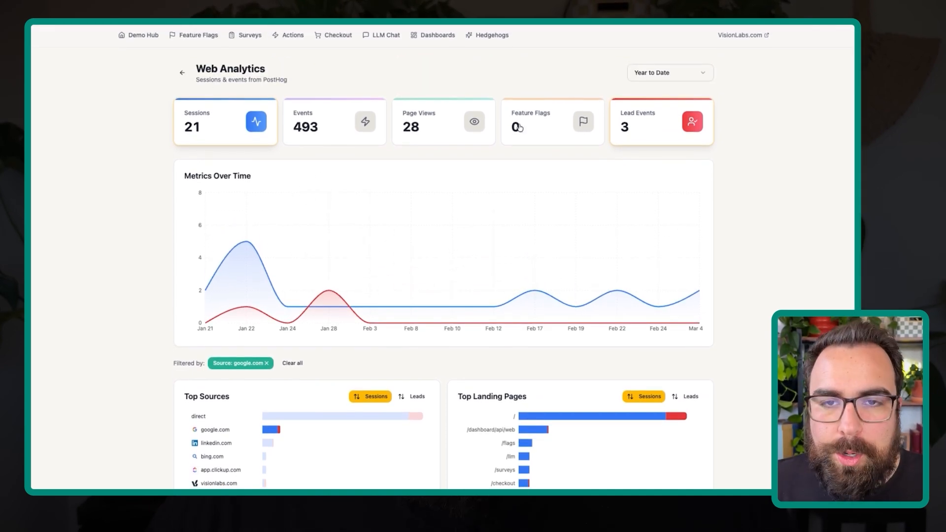
click(661, 129)
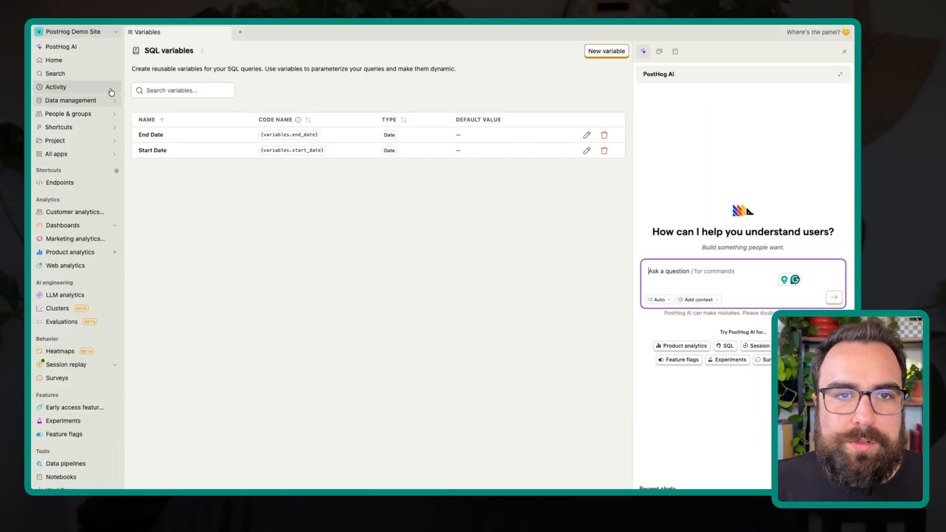
- Switch back to PostHog and open the Daily endpoint from the list of endpoints
scroll(77, 255, down, 1)
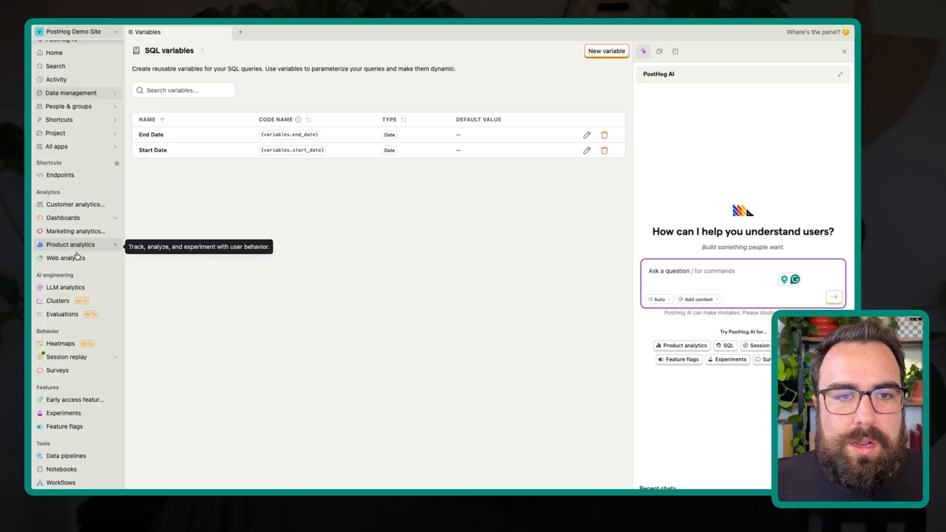
click(90, 177)
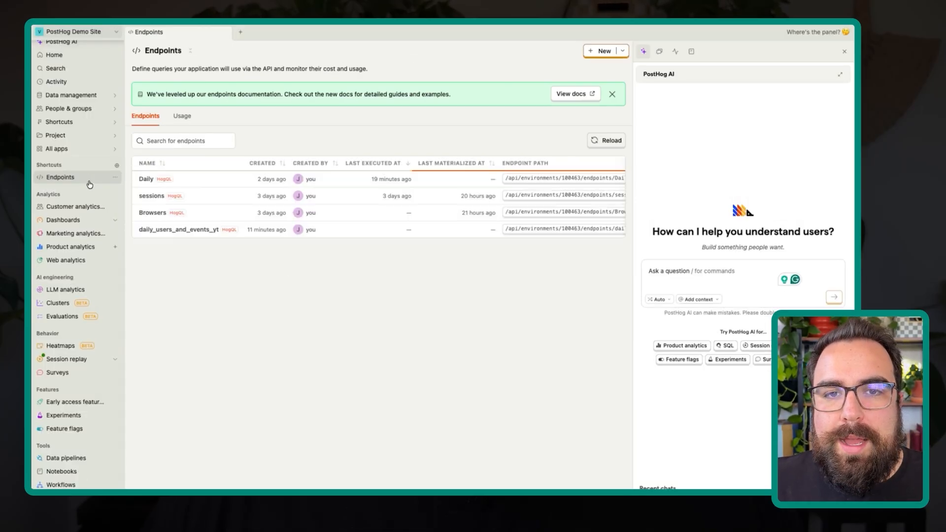
click(146, 179)
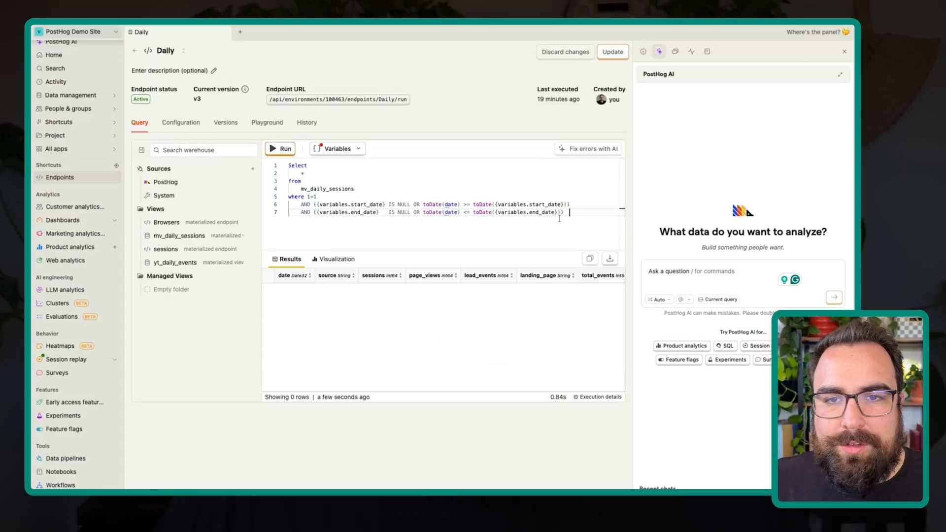
- Examine the Daily query's source view mv_daily_sessions and expand it in the warehouse tree to show its columns
drag(357, 190, 298, 191)
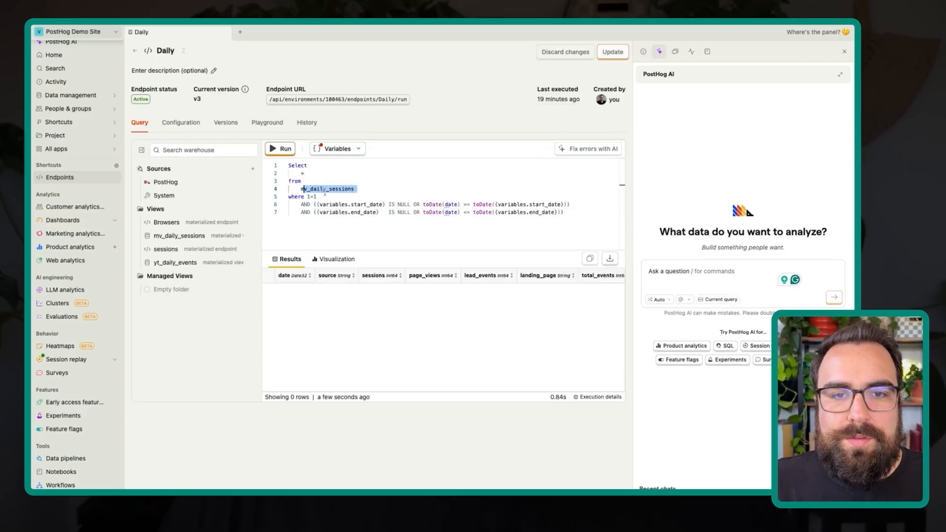
click(165, 236)
click(213, 235)
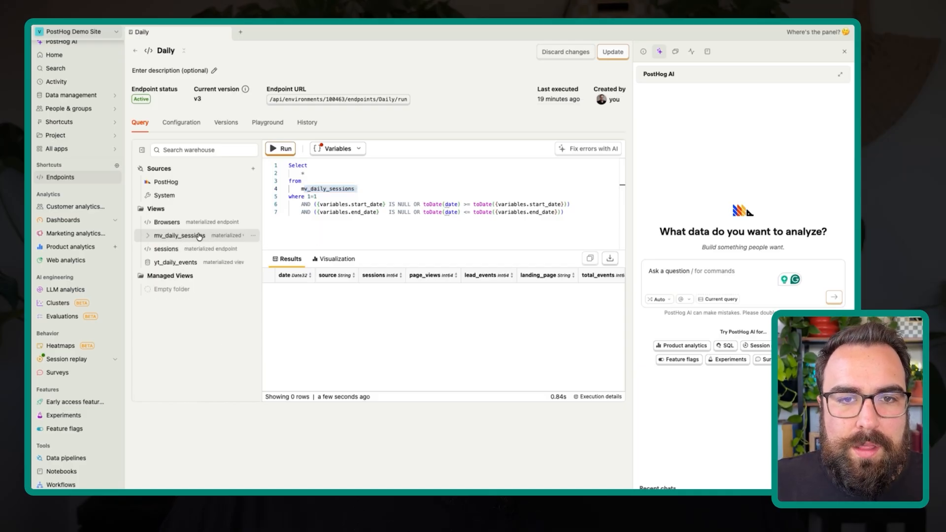
click(199, 236)
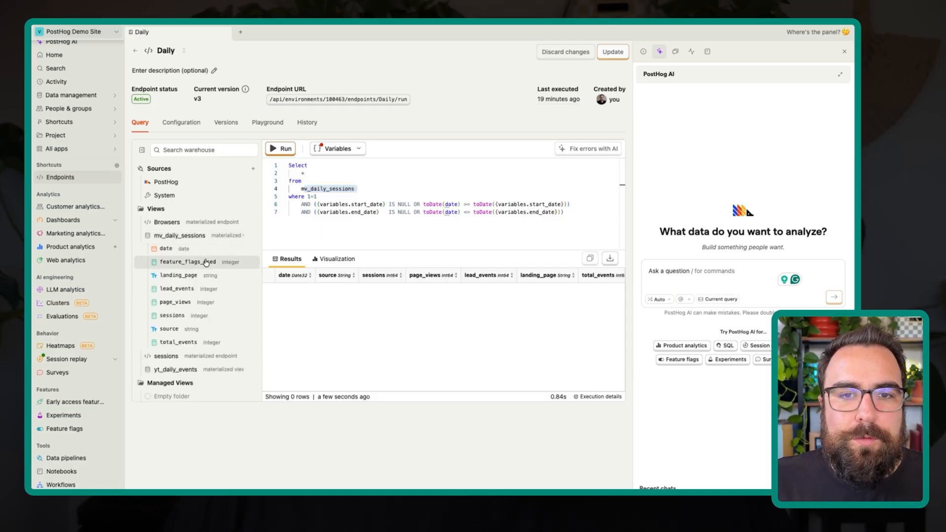